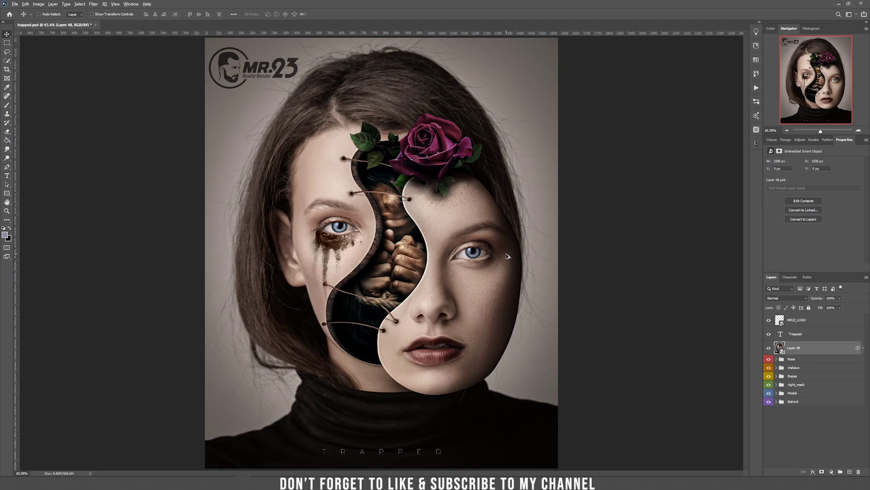
# Duplicate the MR23_LOGO layer by placing a copy in the image's upper-right corner, and undo the duplication.
pyautogui.scroll(5, 507, 256)
pyautogui.scroll(-4, 507, 256)
pyautogui.click(820, 321)
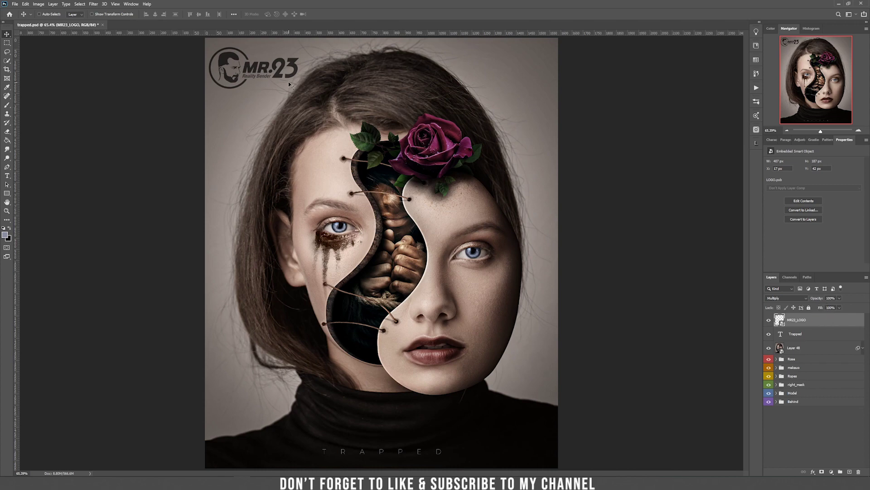
pyautogui.moveTo(267, 68); pyautogui.dragTo(528, 78)
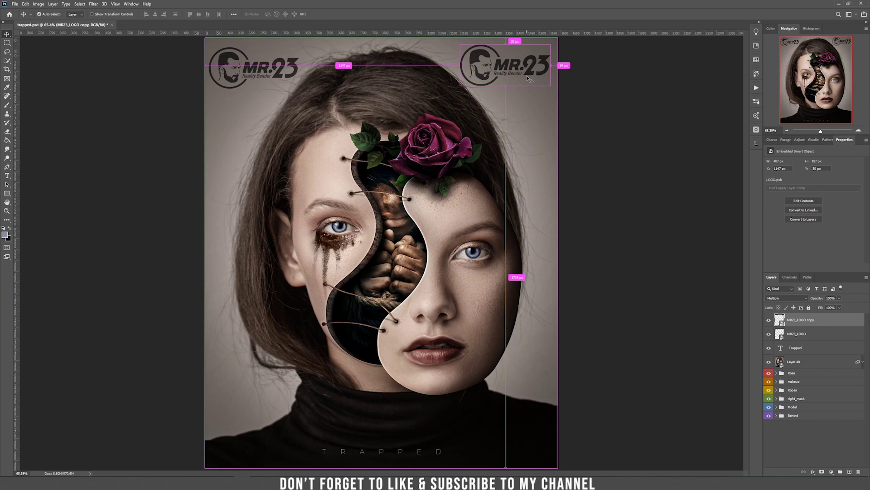
pyautogui.hotkey('ctrl', 'z')
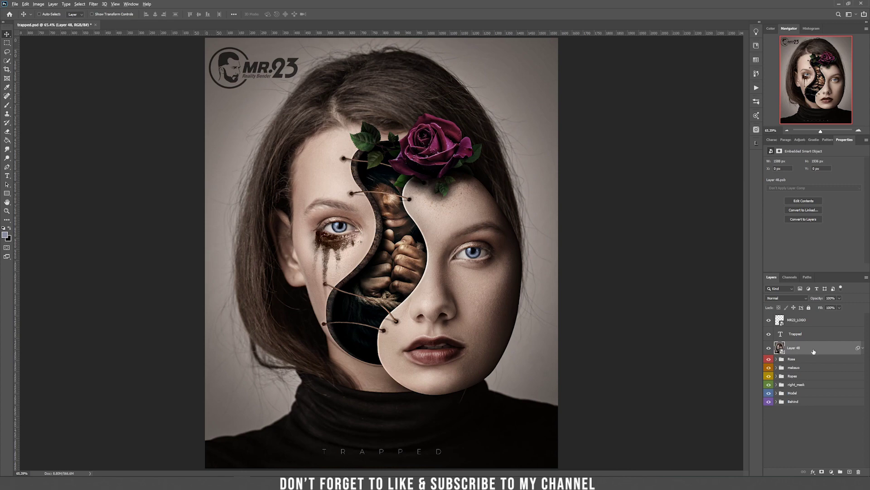
# Duplicate the MR23_LOGO layer within the layer stack, once under Layer 48 and once just below the original, and undo both copies.
pyautogui.click(816, 325)
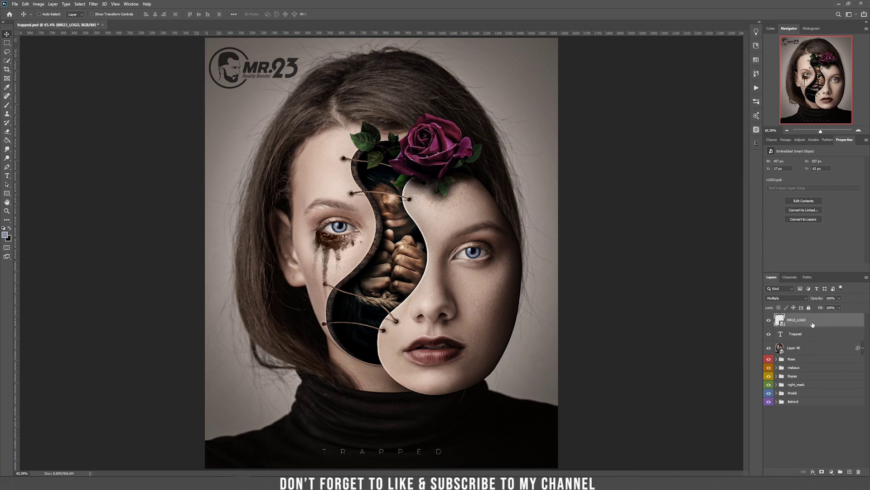
pyautogui.moveTo(819, 323); pyautogui.dragTo(819, 358)
pyautogui.moveTo(818, 321); pyautogui.dragTo(818, 324)
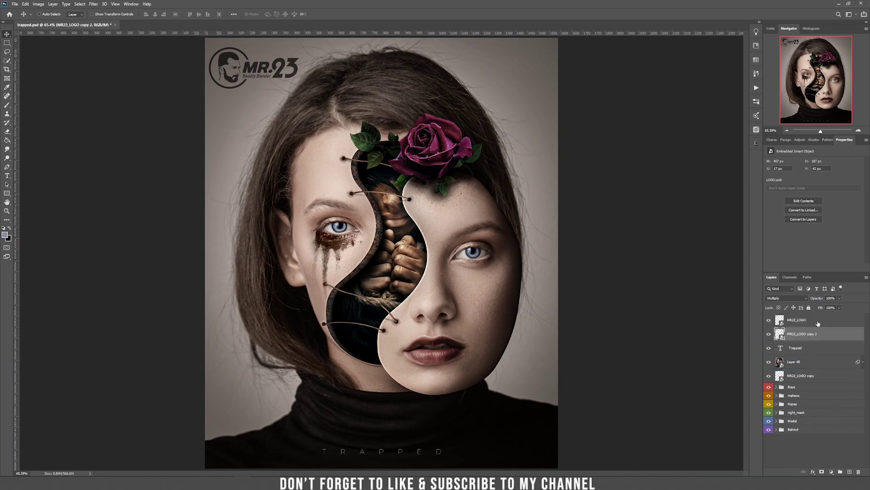
pyautogui.hotkey('ctrl', 'z')
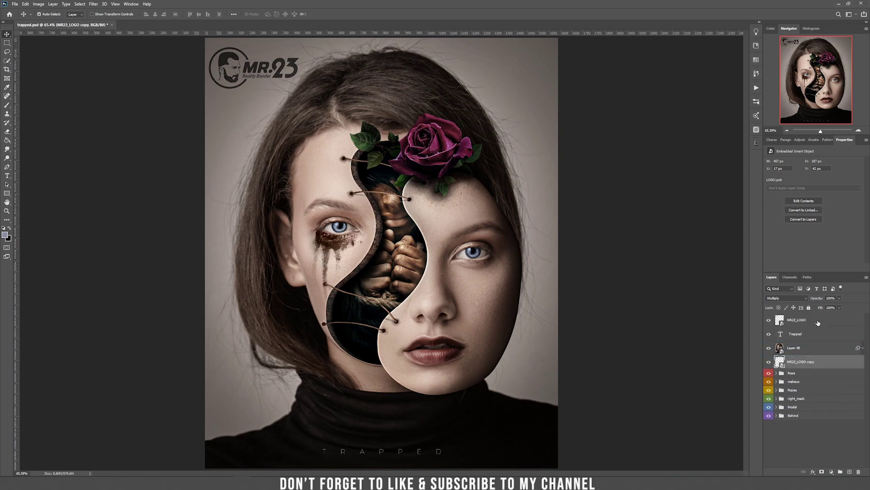
pyautogui.hotkey('ctrl', 'z')
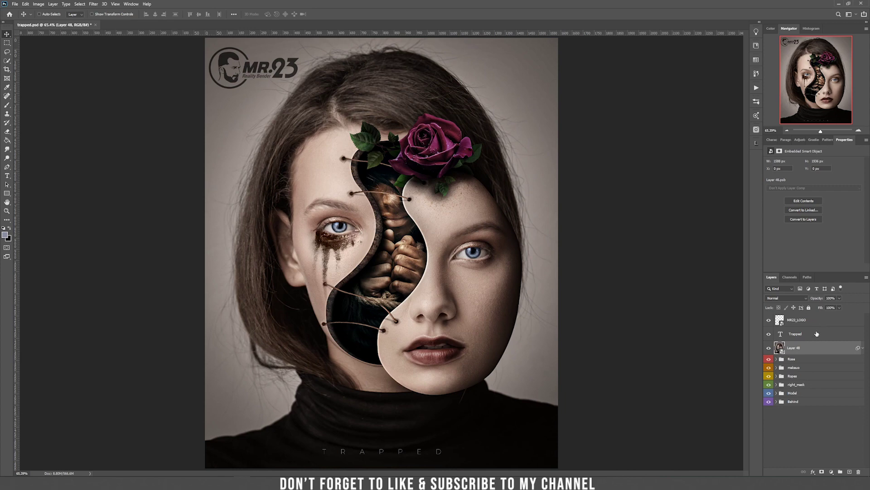
# Duplicate the Trapped text layer and try making a series of further copies nudged slightly upward.
pyautogui.click(812, 335)
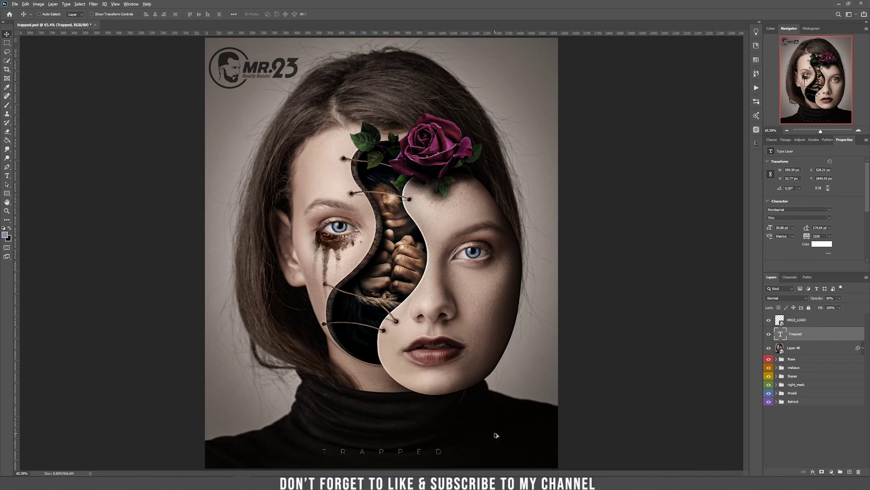
pyautogui.hotkey('ctrl', 'j')
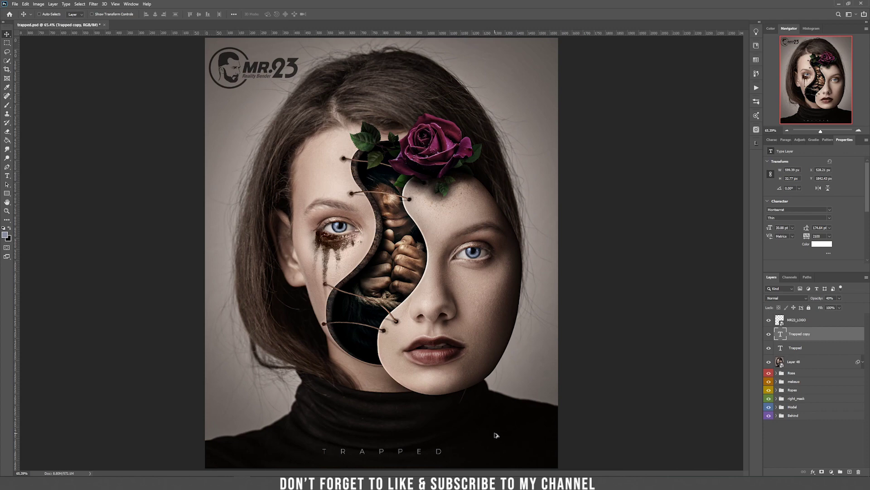
pyautogui.hotkey('alt', 'Up')
pyautogui.hotkey('alt', 'Up')
pyautogui.hotkey('alt', 'Up')
pyautogui.hotkey('alt', 'Up')
pyautogui.hotkey('alt', 'Up')
pyautogui.hotkey('alt', 'Up')
pyautogui.hotkey('alt', 'Up')
pyautogui.hotkey('alt', 'Up')
pyautogui.hotkey('alt', 'Up')
pyautogui.hotkey('alt', 'Up')
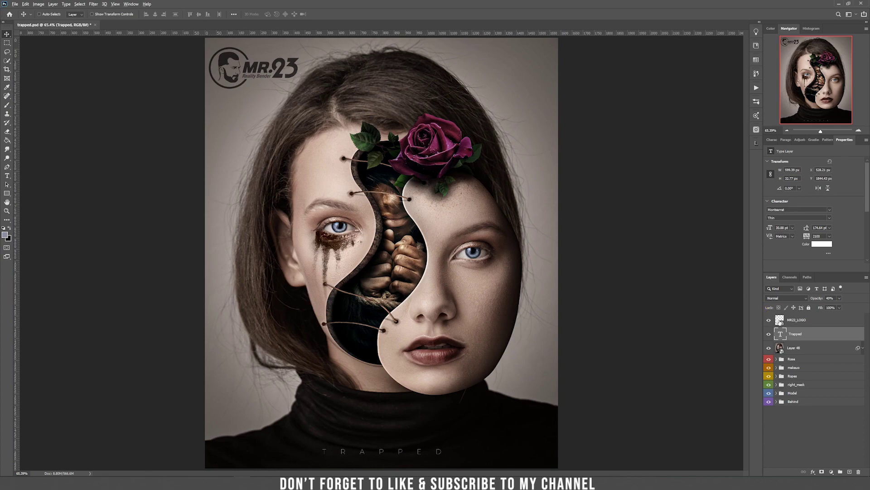
# Zoom to the contents of MR23_LOGO, Layer 48, the Rose group and the Trapped text, and return to the whole image.
pyautogui.keyDown('alt'); pyautogui.click(780, 320); pyautogui.keyUp('alt')
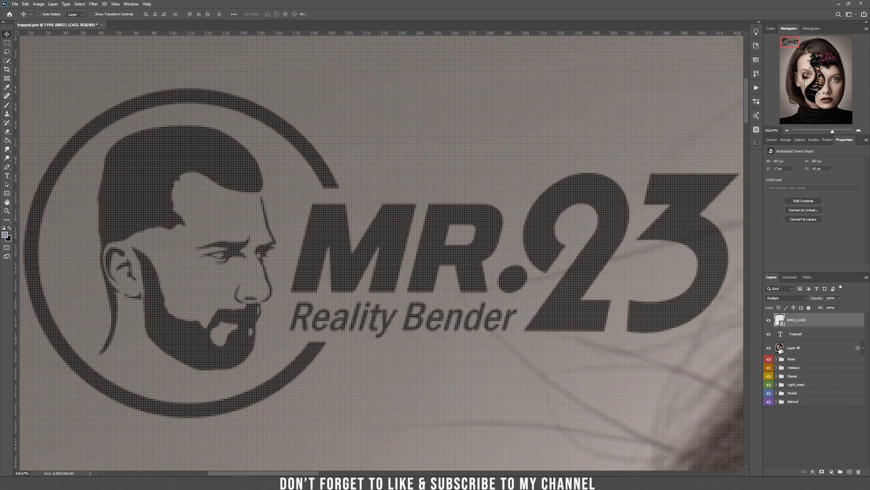
pyautogui.keyDown('alt'); pyautogui.click(780, 348); pyautogui.keyUp('alt')
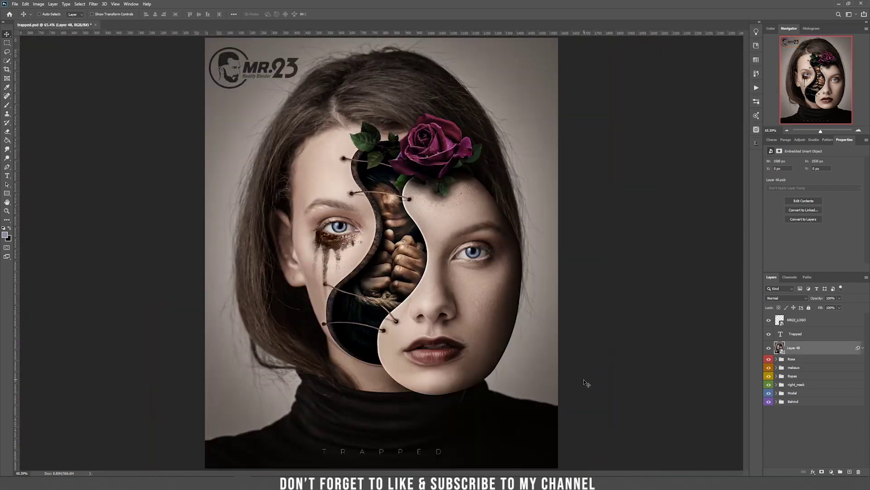
pyautogui.click(792, 360)
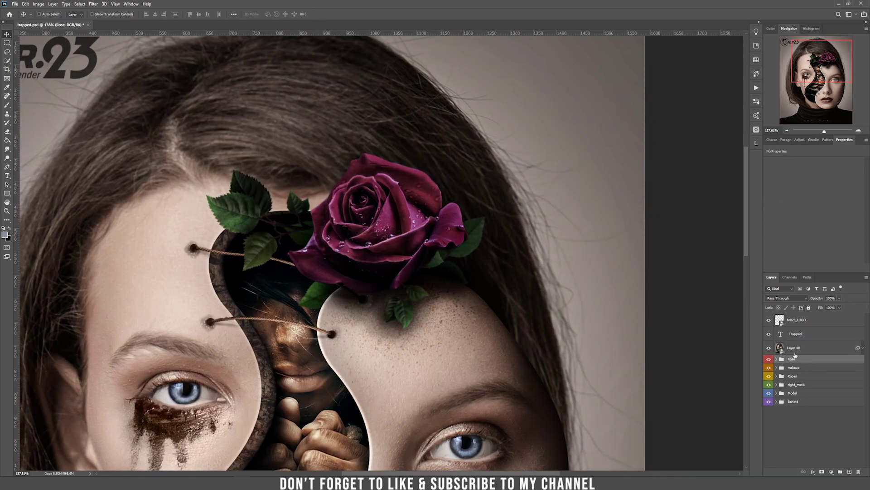
pyautogui.click(782, 336)
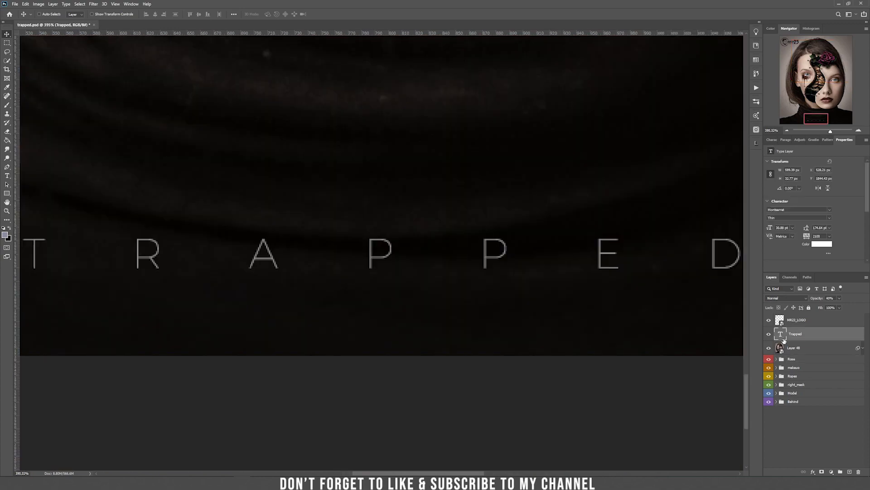
pyautogui.hotkey('ctrl', '0')
pyautogui.click(789, 353)
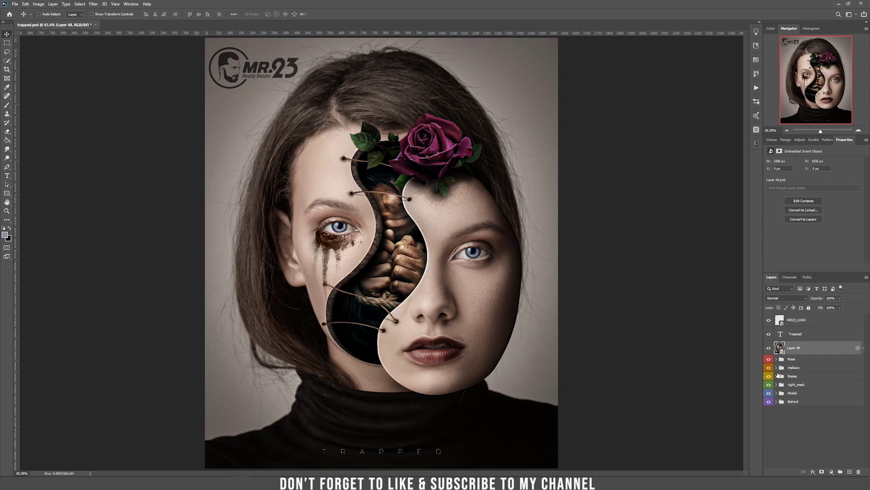
# Zoom to the Group 5 smart object inside the Ropes group, return to the whole image via Layer 48, and collapse the group.
pyautogui.click(777, 376)
pyautogui.click(782, 385)
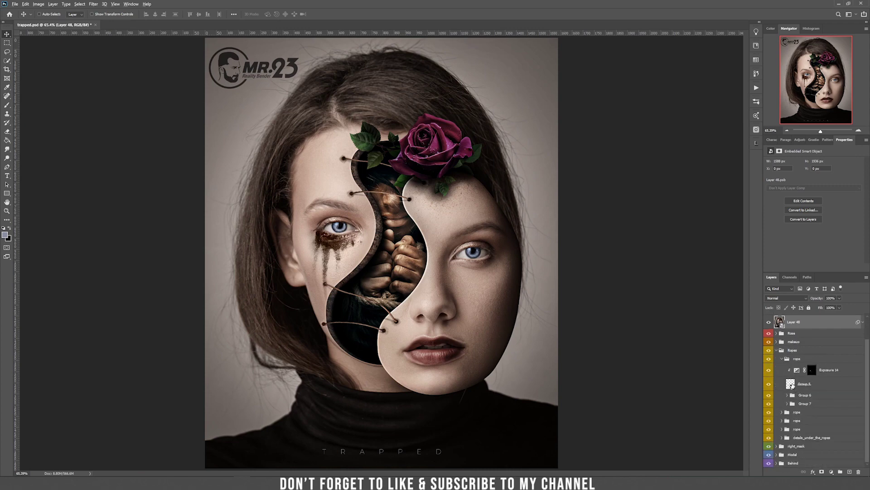
pyautogui.click(791, 384)
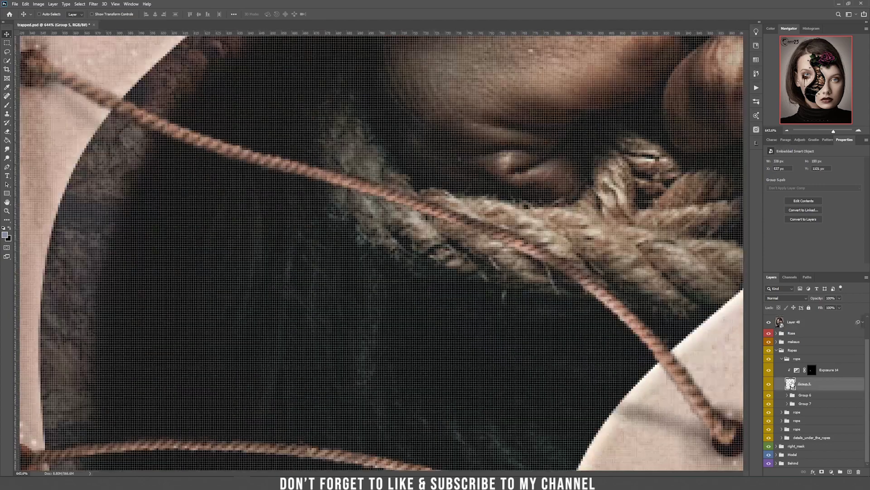
pyautogui.hotkey('ctrl', '-')
pyautogui.hotkey('ctrl', '0')
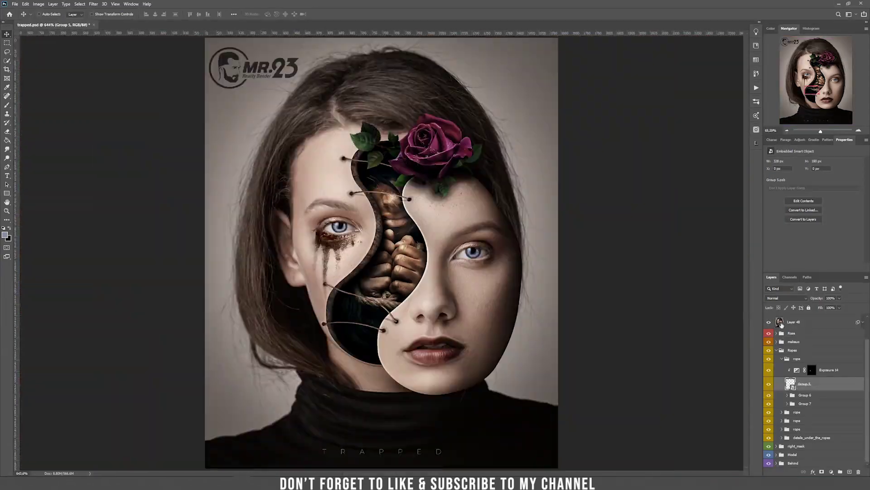
pyautogui.click(779, 322)
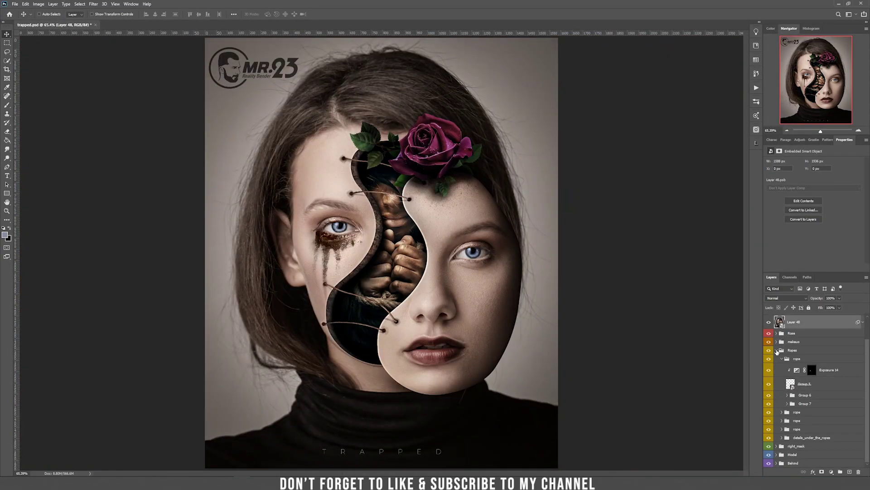
pyautogui.click(777, 350)
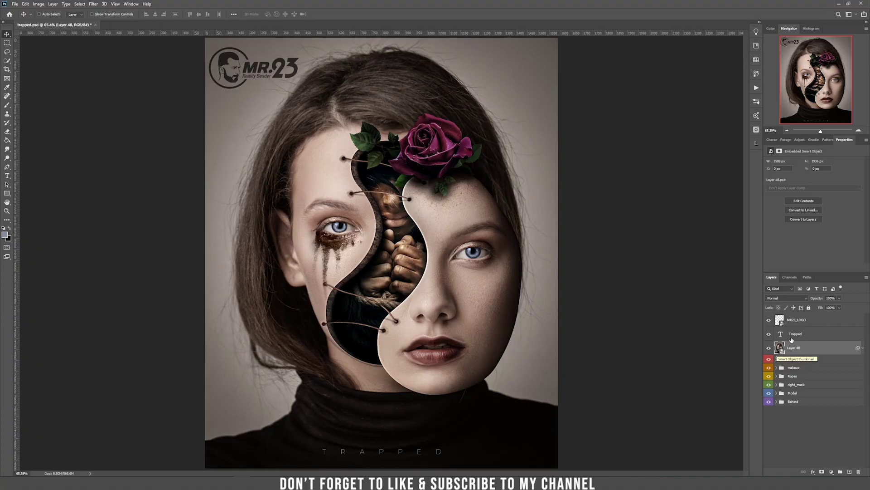
# Add a Stroke effect to the MR23_LOGO layer and try transferring its effects to the Trapped text layer.
pyautogui.click(833, 324)
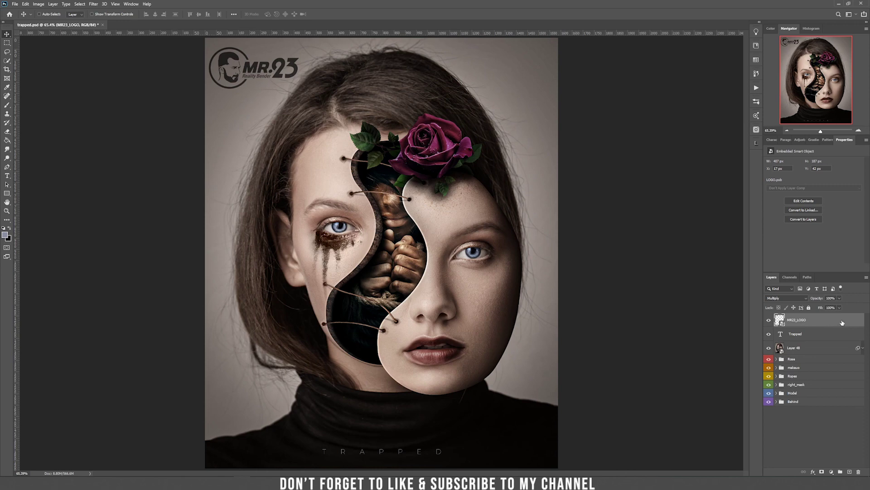
pyautogui.doubleClick(842, 322)
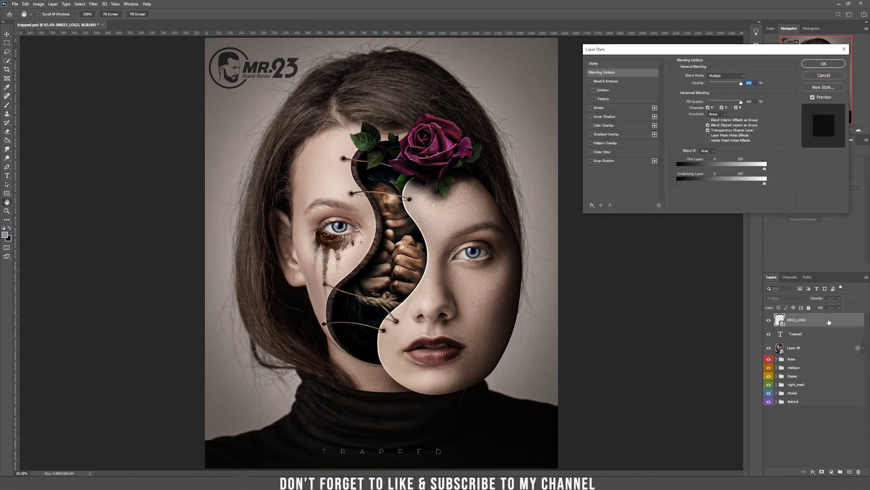
pyautogui.click(592, 108)
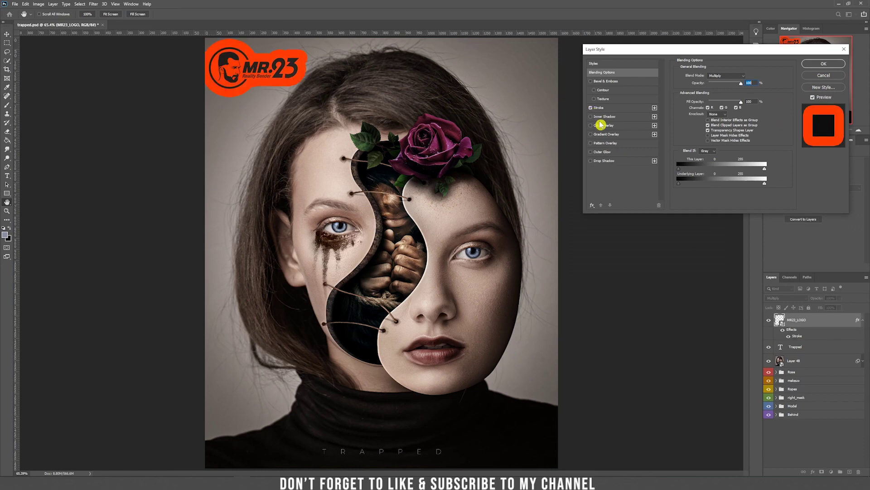
pyautogui.click(823, 64)
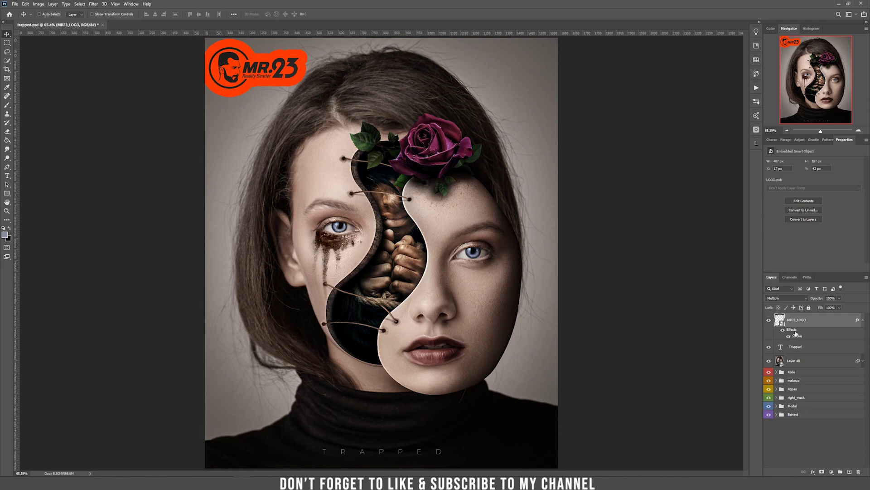
pyautogui.moveTo(792, 330); pyautogui.dragTo(796, 352)
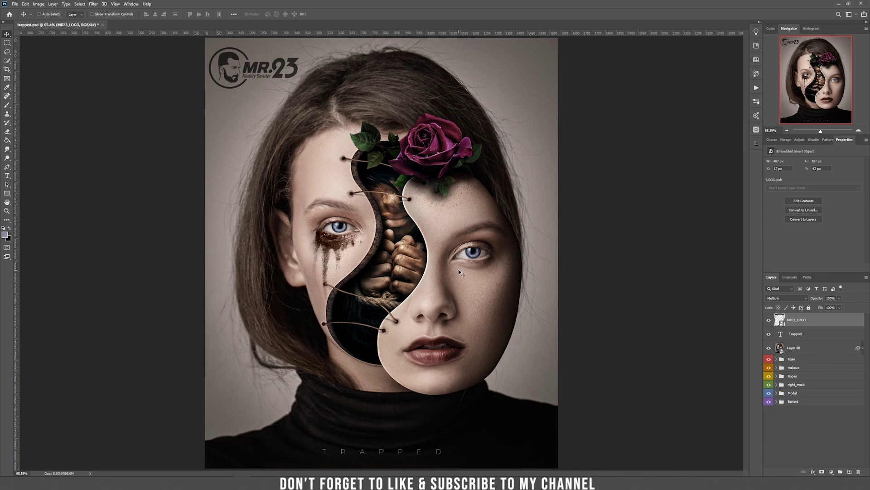
# Paint a blue 0045ff brush blob over the hair and forehead on a new layer, and undo the stroke.
pyautogui.click(849, 472)
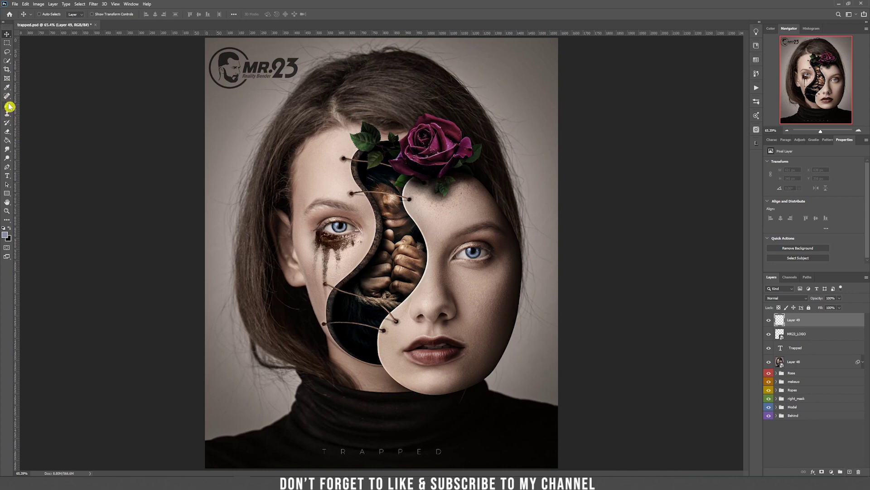
pyautogui.press('b')
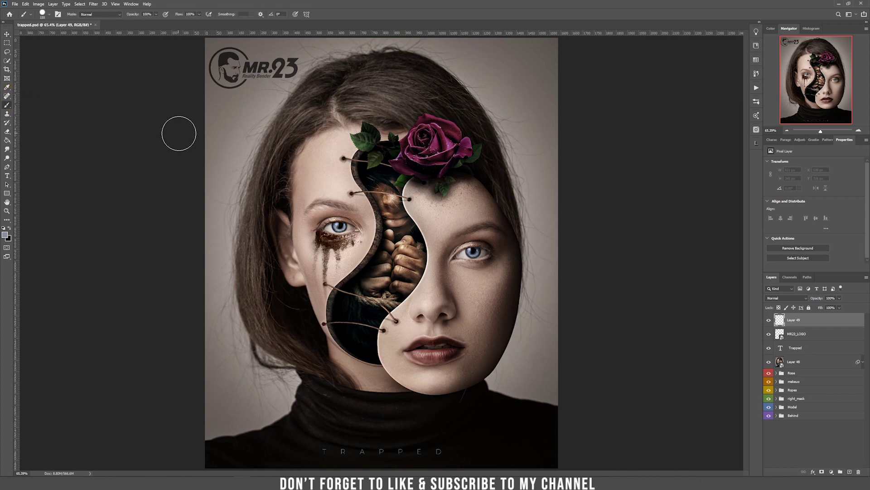
pyautogui.click(6, 235)
pyautogui.click(53, 138)
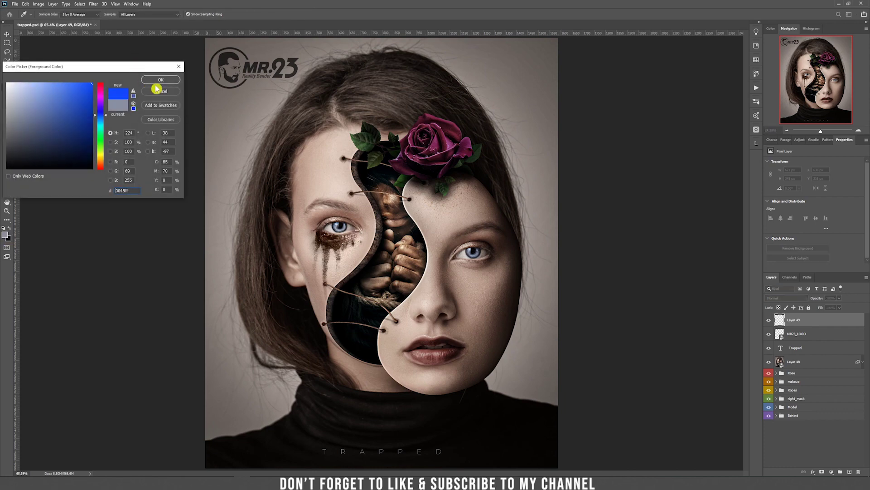
pyautogui.click(159, 81)
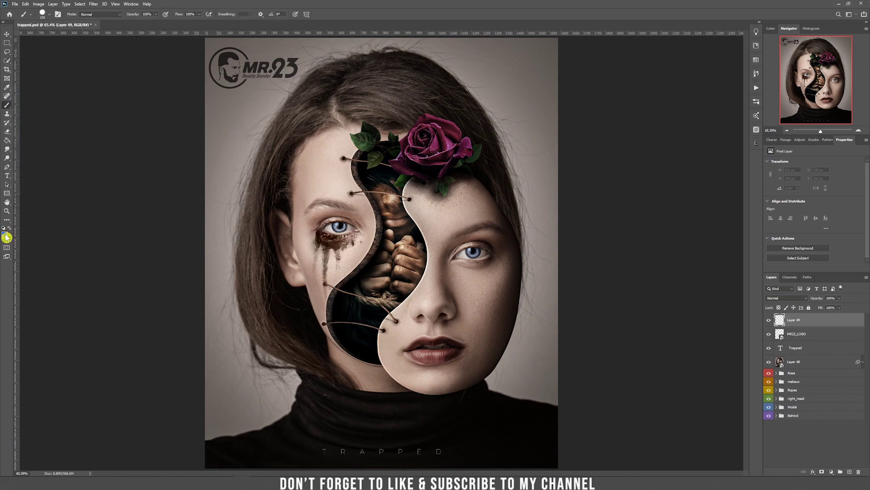
pyautogui.moveTo(290, 150); pyautogui.dragTo(320, 142)
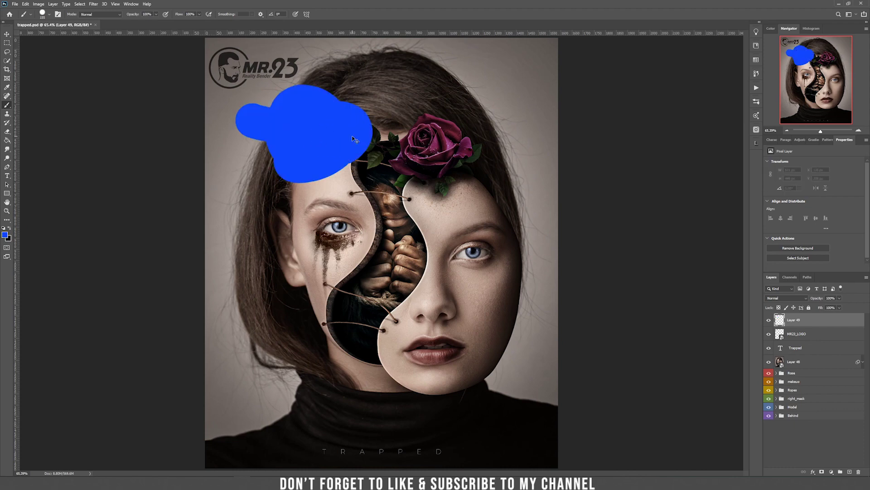
pyautogui.hotkey('ctrl', 'z')
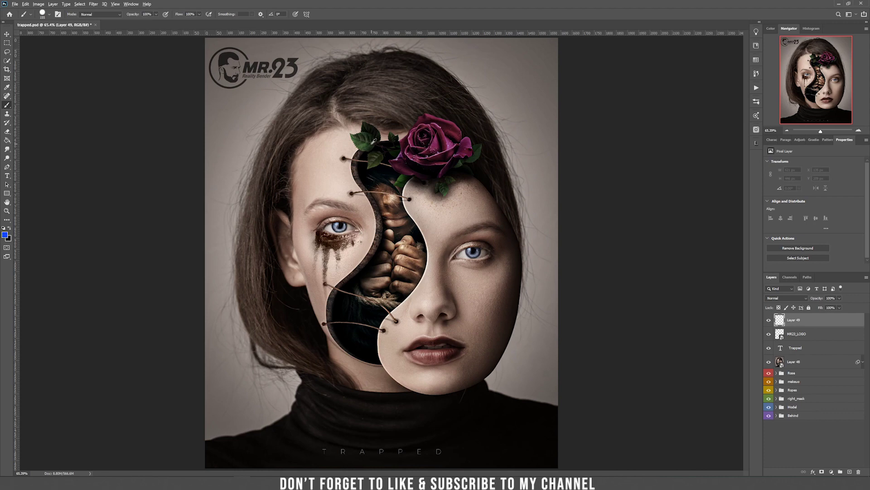
# Sample brush colours from the leaves and the rose, try strokes over the face with them, and undo the strokes.
pyautogui.keyDown('alt'); pyautogui.click(364, 144); pyautogui.keyUp('alt')
pyautogui.keyDown('alt'); pyautogui.click(372, 132); pyautogui.keyUp('alt')
pyautogui.moveTo(335, 150)
pyautogui.mouseDown()
pyautogui.moveTo(298, 194)
pyautogui.moveTo(330, 221)
pyautogui.moveTo(286, 226)
pyautogui.mouseUp()
pyautogui.hotkey('ctrl', 'z')
pyautogui.keyDown('alt'); pyautogui.click(454, 125); pyautogui.keyUp('alt')
pyautogui.moveTo(323, 154)
pyautogui.mouseDown()
pyautogui.moveTo(331, 181)
pyautogui.moveTo(317, 195)
pyautogui.mouseUp()
pyautogui.hotkey('ctrl', 'z')
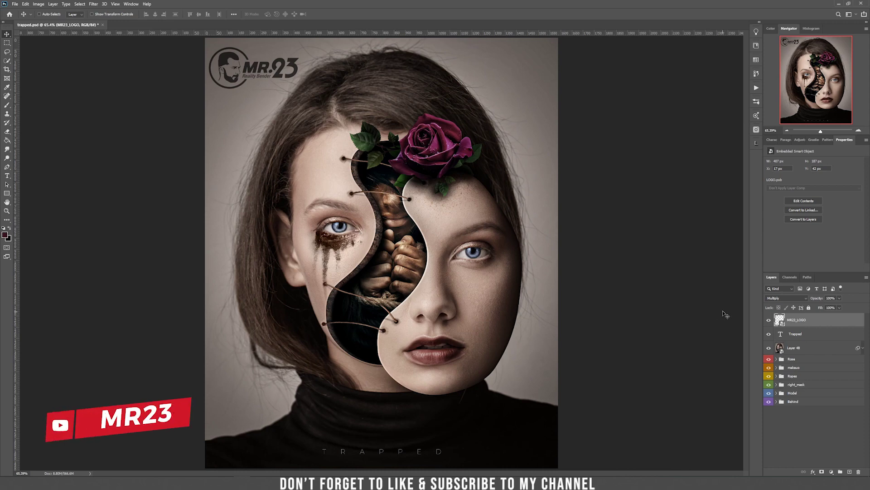
# Draw an orange-filled rectangle of about 1049 by 447 px across the forehead and rose.
pyautogui.click(7, 195)
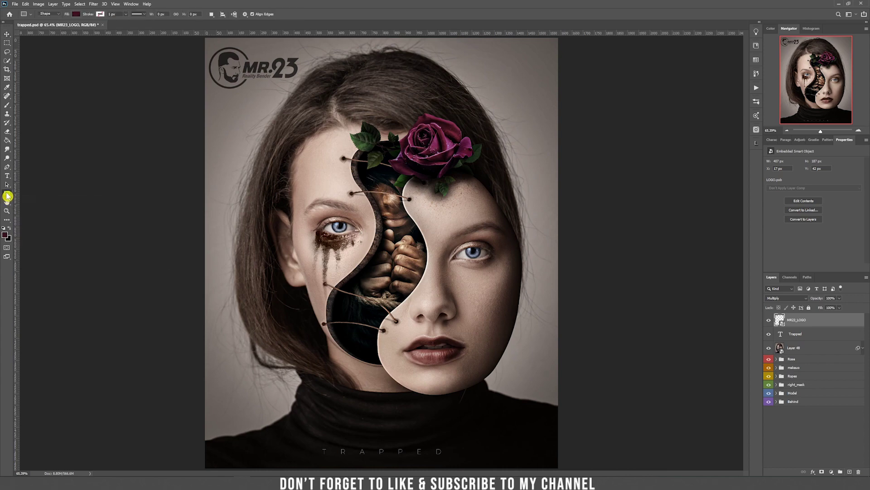
pyautogui.click(76, 14)
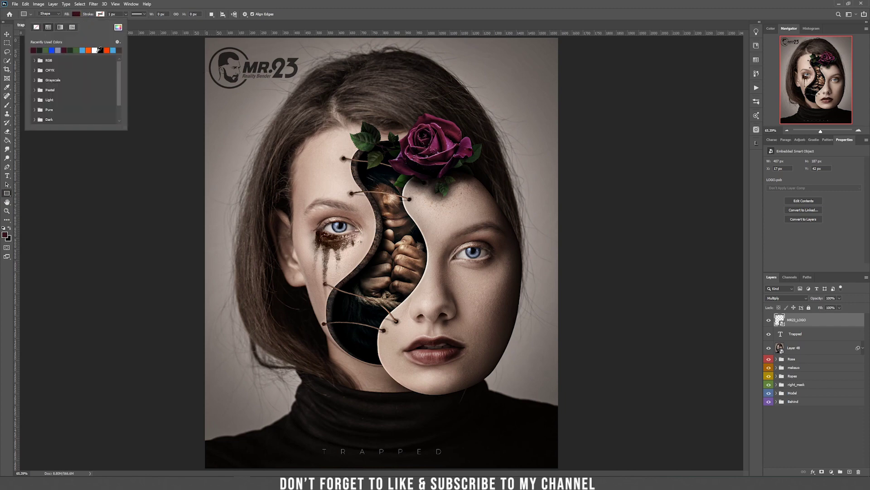
pyautogui.click(89, 50)
pyautogui.moveTo(284, 109); pyautogui.dragTo(517, 208)
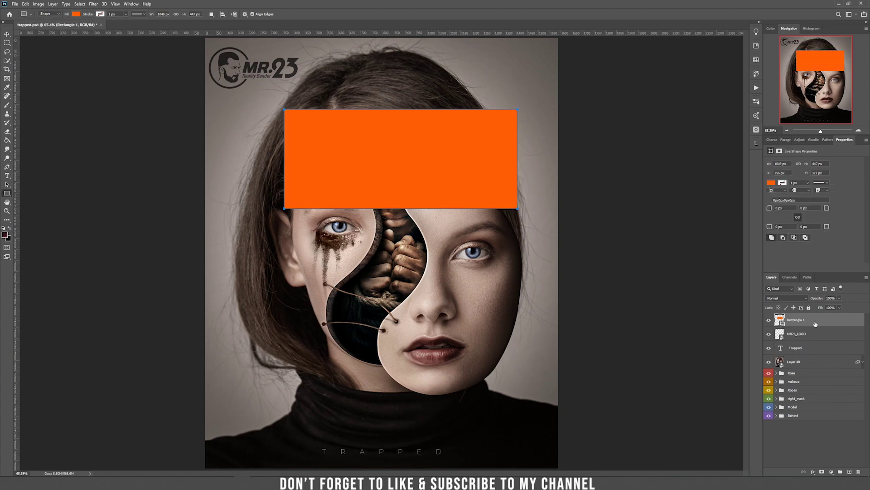
# Move the orange rectangle layer beneath the MR23_LOGO layer and make MR23_LOGO the active layer.
pyautogui.moveTo(818, 320); pyautogui.dragTo(816, 339)
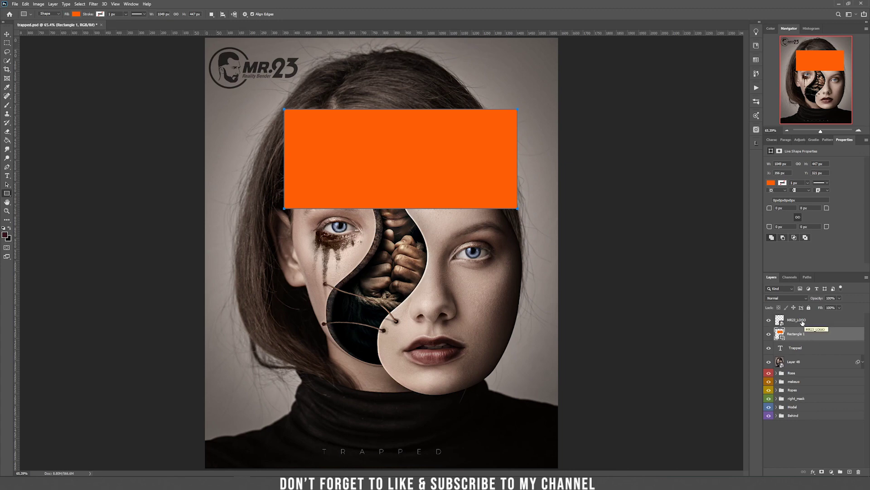
pyautogui.click(803, 321)
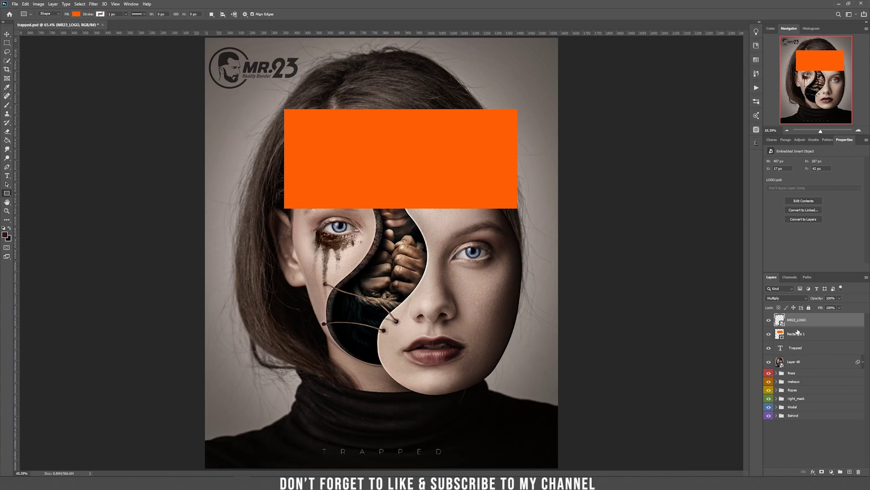
pyautogui.moveTo(790, 329); pyautogui.dragTo(782, 324)
# Clip the MR23_LOGO layer to the rectangle layer and move the logo onto the orange rectangle.
pyautogui.keyDown('alt'); pyautogui.click(781, 325); pyautogui.keyUp('alt')
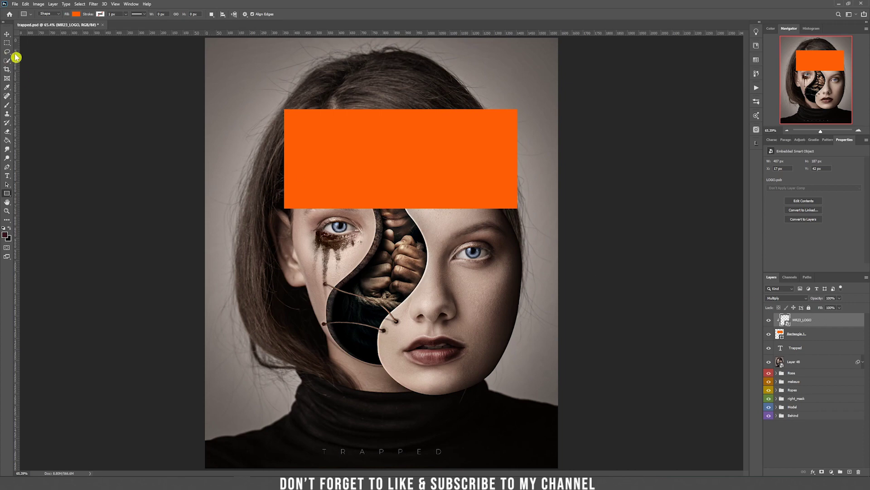
pyautogui.keyDown('alt'); pyautogui.click(785, 327); pyautogui.keyUp('alt')
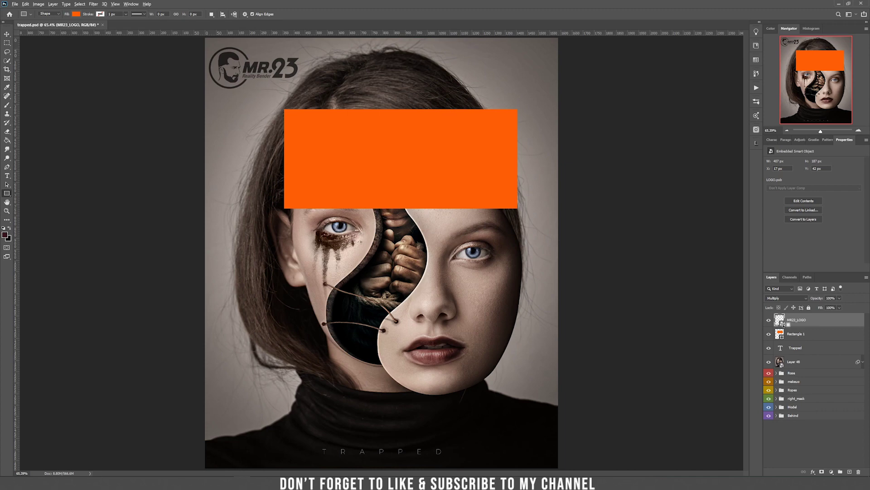
pyautogui.keyDown('alt'); pyautogui.click(783, 326); pyautogui.keyUp('alt')
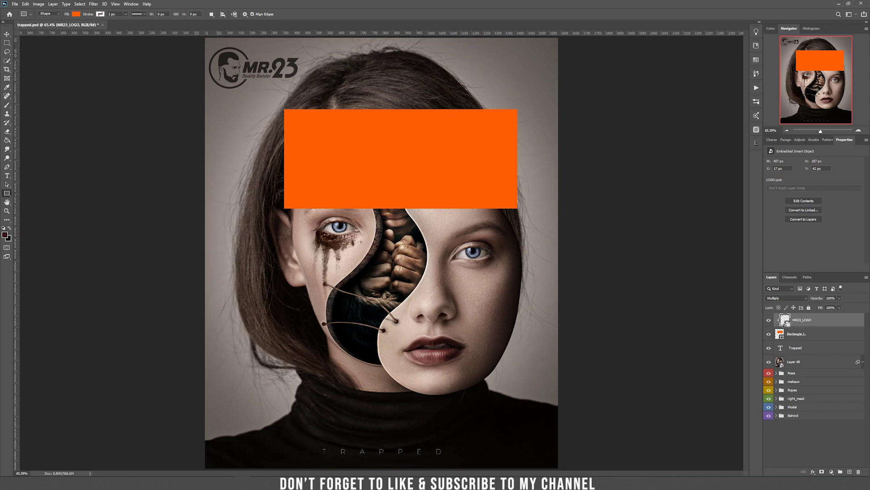
pyautogui.click(8, 35)
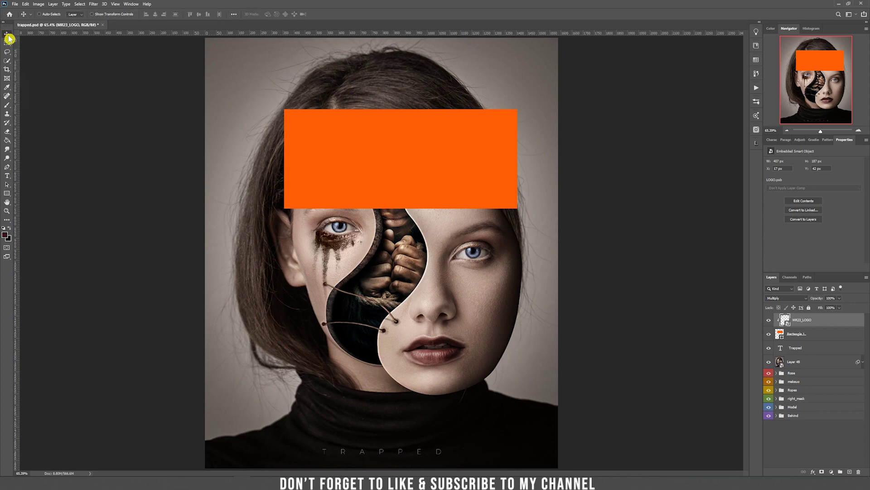
pyautogui.moveTo(250, 66); pyautogui.dragTo(400, 157)
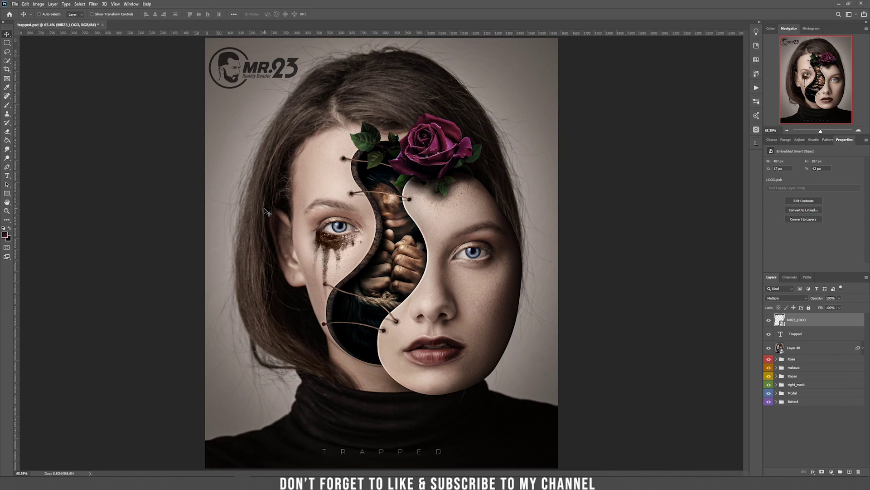
# Isolate the visibility of the MR23_LOGO layer and the Rose group one at a time, restoring all layers after each.
pyautogui.keyDown('alt'); pyautogui.click(769, 322); pyautogui.keyUp('alt')
pyautogui.keyDown('alt'); pyautogui.click(769, 320); pyautogui.keyUp('alt')
pyautogui.keyDown('alt'); pyautogui.click(769, 359); pyautogui.keyUp('alt')
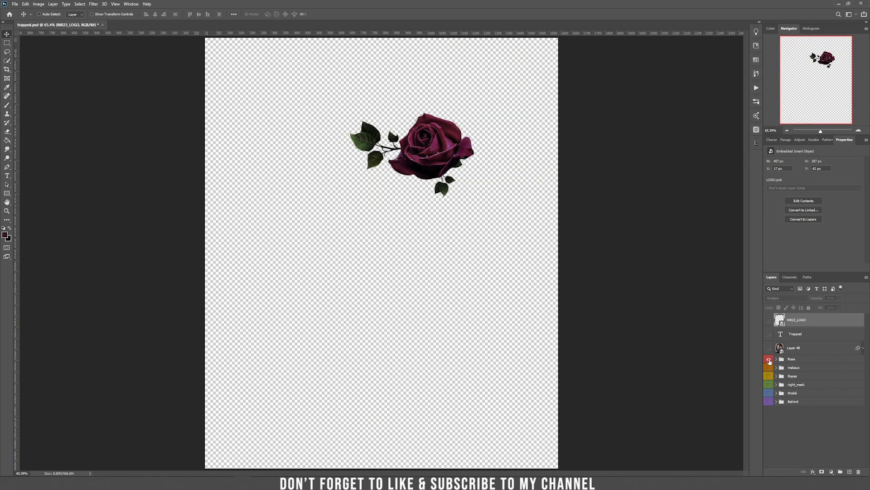
pyautogui.keyDown('alt'); pyautogui.click(769, 360); pyautogui.keyUp('alt')
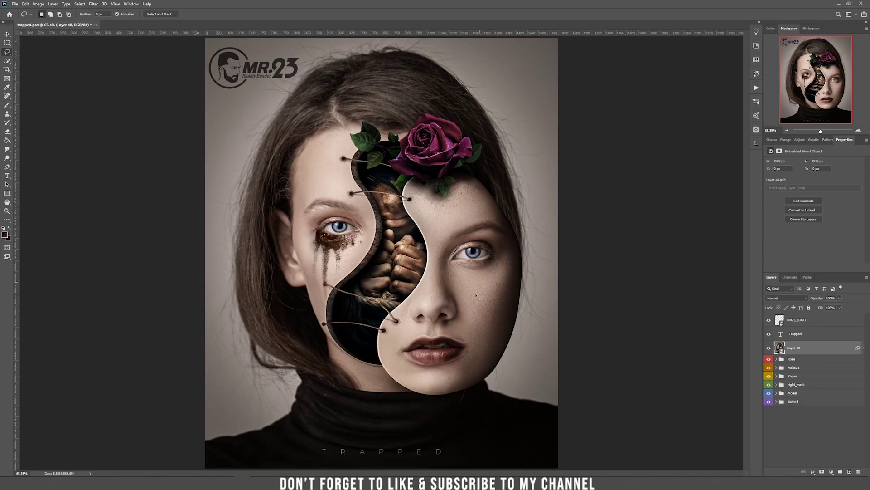
# Try lasso selections around the blue eye on the mask half of the face.
pyautogui.scroll(5, 484, 258)
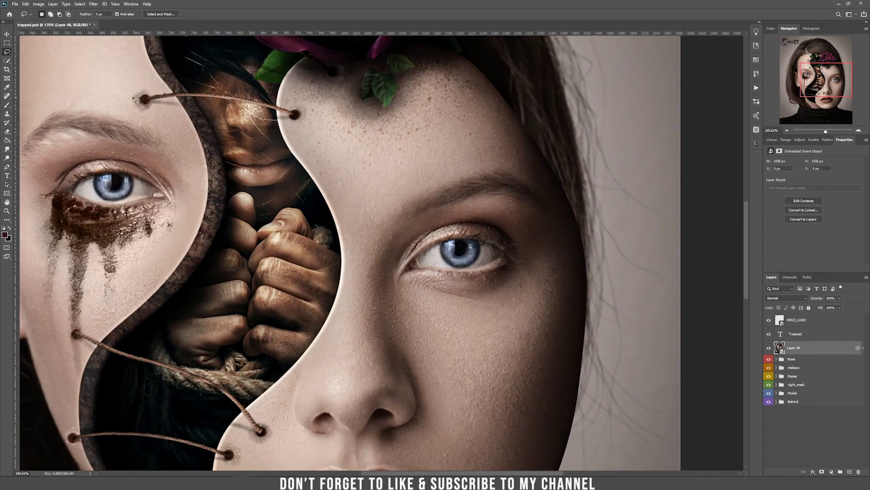
pyautogui.click(9, 54)
pyautogui.moveTo(395, 276)
pyautogui.mouseDown()
pyautogui.moveTo(448, 235)
pyautogui.moveTo(511, 237)
pyautogui.moveTo(523, 262)
pyautogui.moveTo(486, 285)
pyautogui.moveTo(394, 277)
pyautogui.mouseUp()
pyautogui.press('alt')
pyautogui.moveTo(480, 218)
pyautogui.mouseDown()
pyautogui.moveTo(520, 278)
pyautogui.moveTo(543, 271)
pyautogui.moveTo(527, 222)
pyautogui.moveTo(483, 220)
pyautogui.mouseUp()
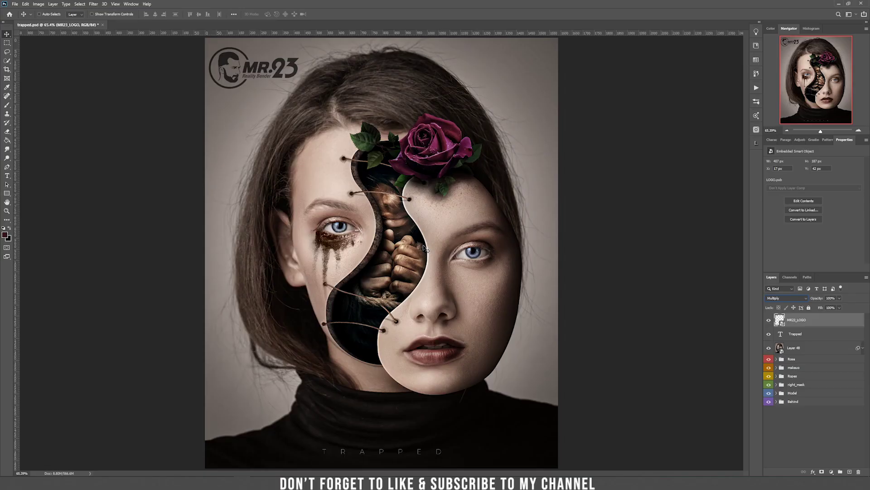
# Add a white layer mask to MR23_LOGO and delete it, and add a black layer mask and undo it.
pyautogui.click(822, 472)
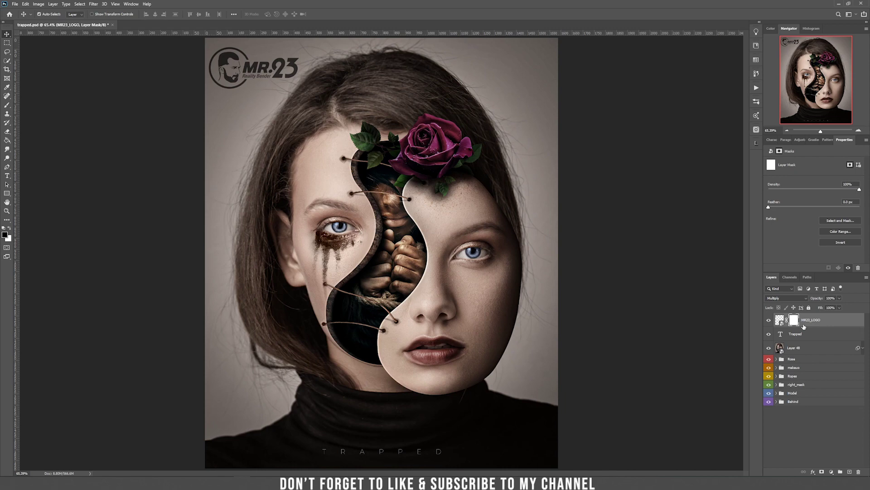
pyautogui.press('Delete')
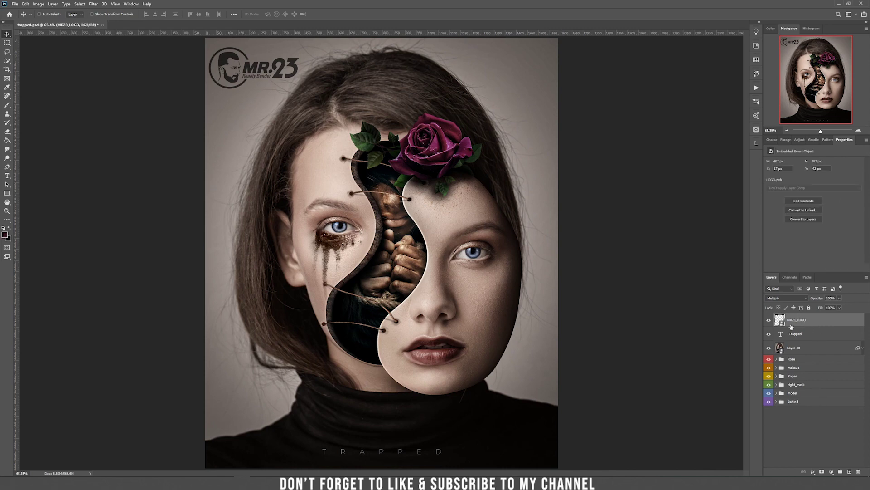
pyautogui.keyDown('alt'); pyautogui.click(821, 471); pyautogui.keyUp('alt')
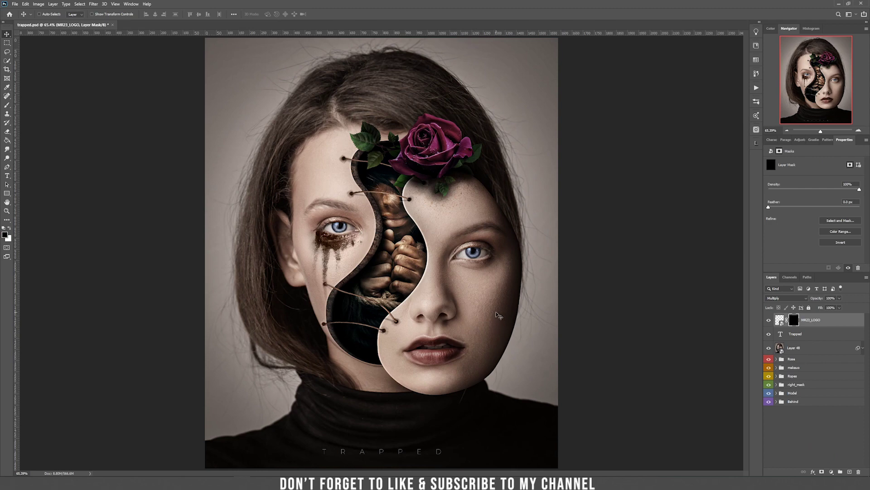
pyautogui.hotkey('ctrl', 'z')
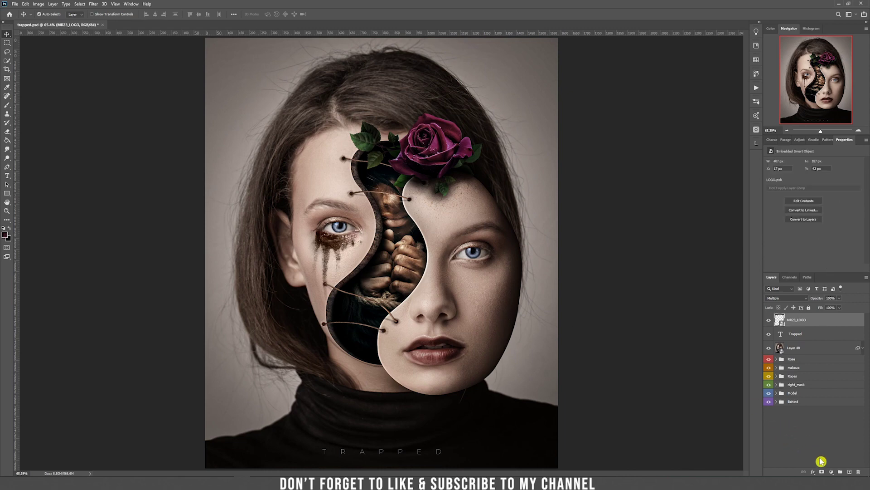
# Add a white mask to MR23_LOGO, brush out the logo's lower part in black, undo the stroke and delete the mask.
pyautogui.click(822, 472)
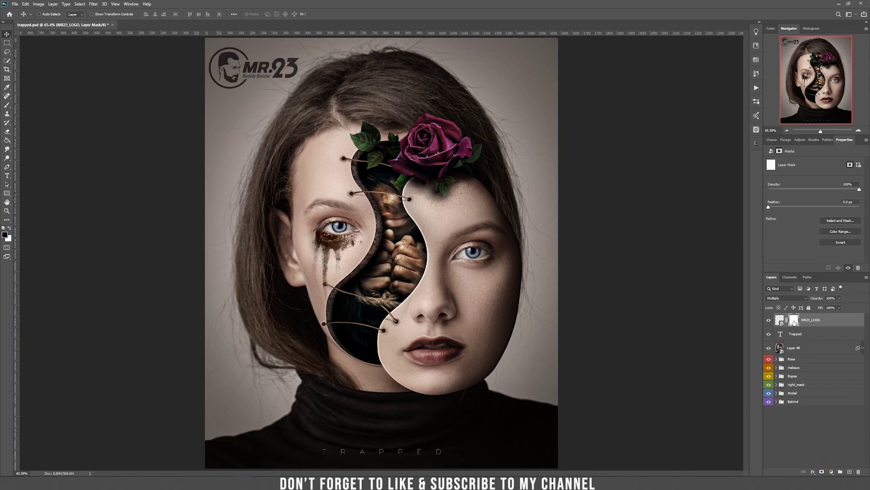
pyautogui.press('b')
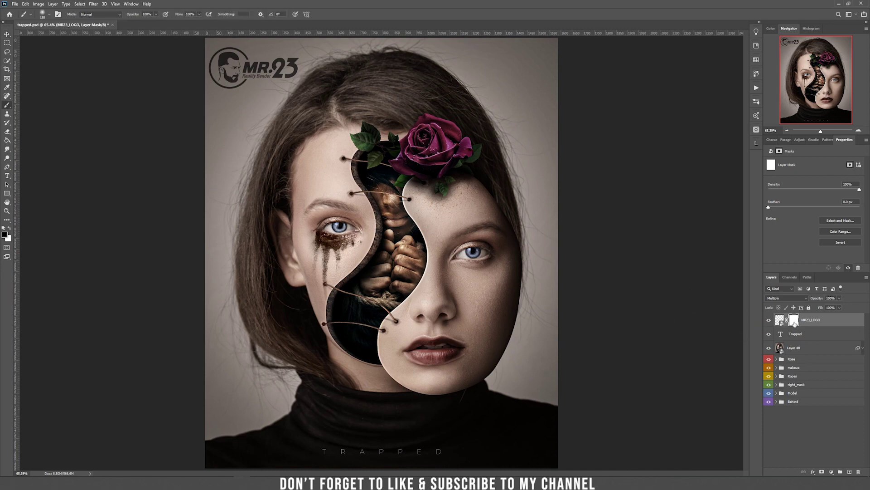
pyautogui.moveTo(302, 89); pyautogui.dragTo(226, 81)
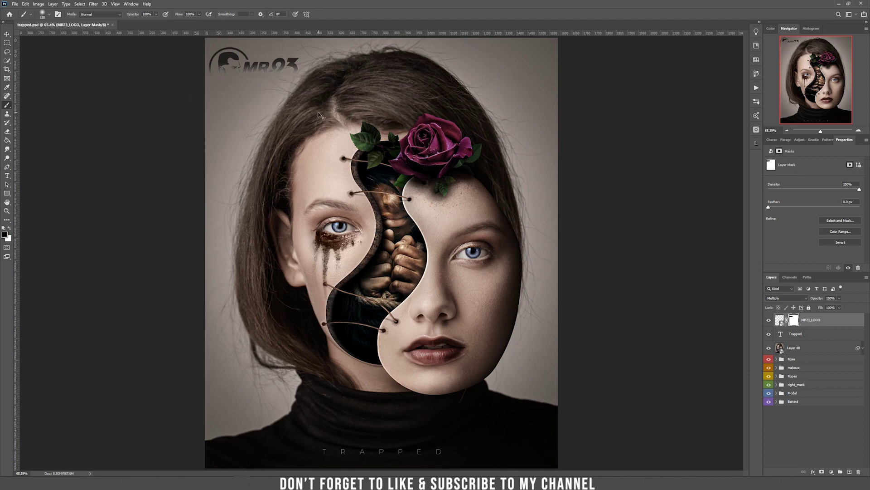
pyautogui.hotkey('ctrl', 'z')
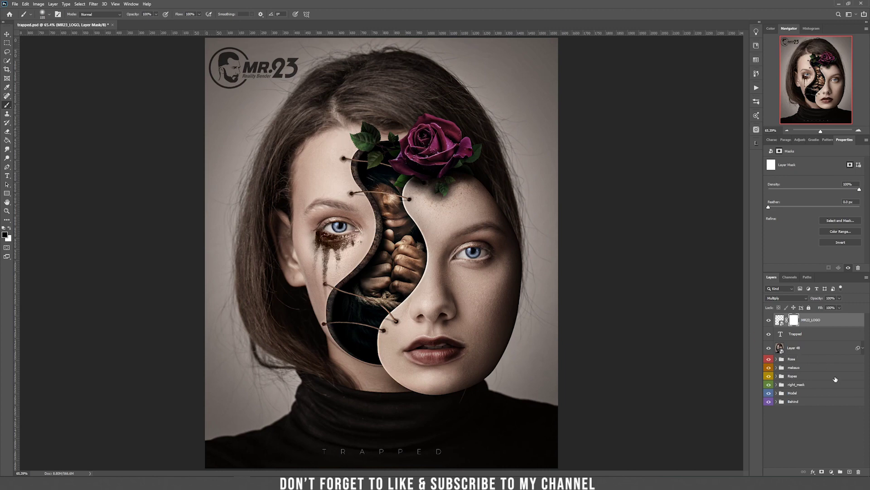
pyautogui.press('Delete')
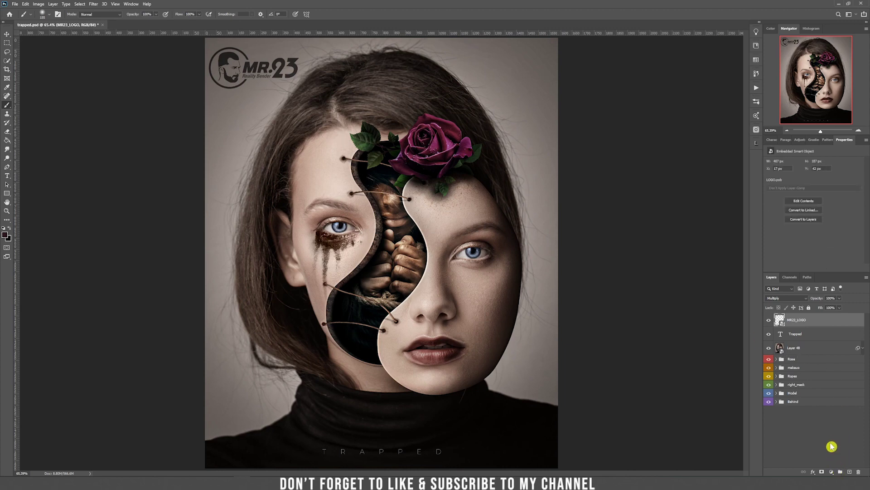
# Add a black mask to MR23_LOGO and paint with white along the logo's upper part to reveal it.
pyautogui.keyDown('alt'); pyautogui.click(823, 472); pyautogui.keyUp('alt')
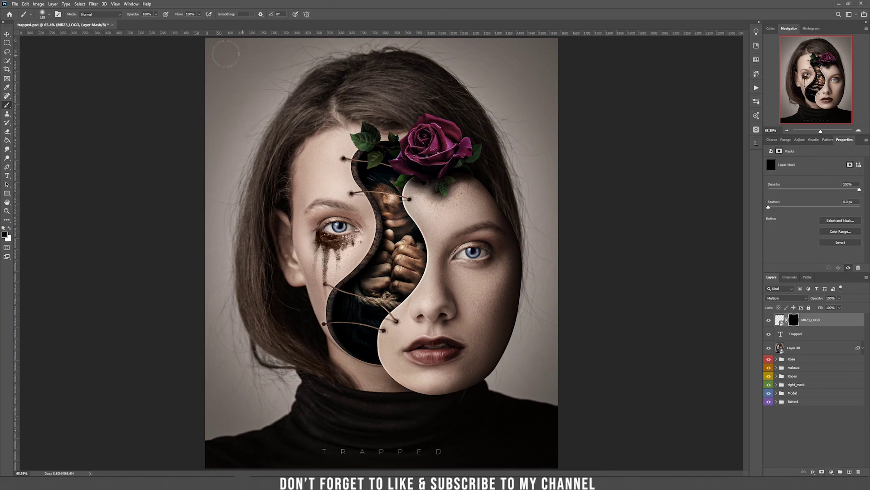
pyautogui.click(8, 229)
pyautogui.moveTo(218, 45)
pyautogui.mouseDown()
pyautogui.moveTo(279, 49)
pyautogui.moveTo(221, 41)
pyautogui.moveTo(272, 44)
pyautogui.mouseUp()
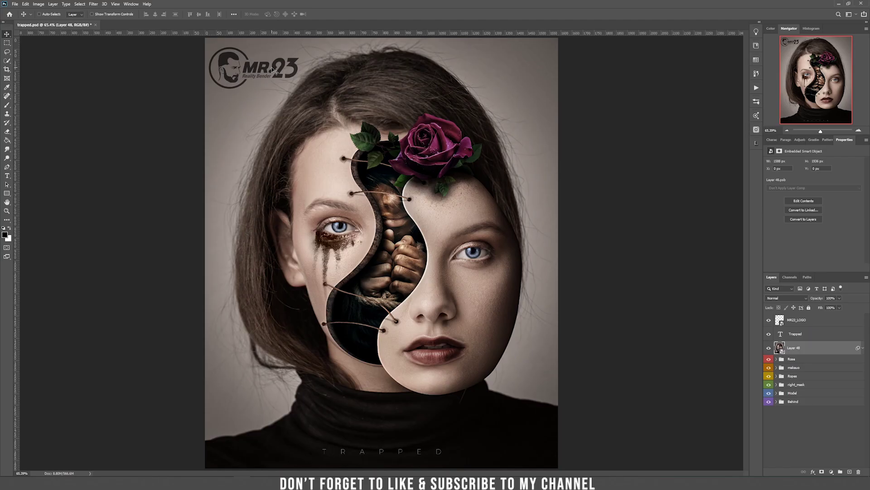
# Lasso the 23 in the logo, mask MR23_LOGO to show only that area, undo it, and mask the layer to hide the 23 instead.
pyautogui.click(7, 51)
pyautogui.moveTo(273, 53)
pyautogui.mouseDown()
pyautogui.moveTo(290, 53)
pyautogui.moveTo(273, 68)
pyautogui.moveTo(312, 69)
pyautogui.moveTo(285, 44)
pyautogui.mouseUp()
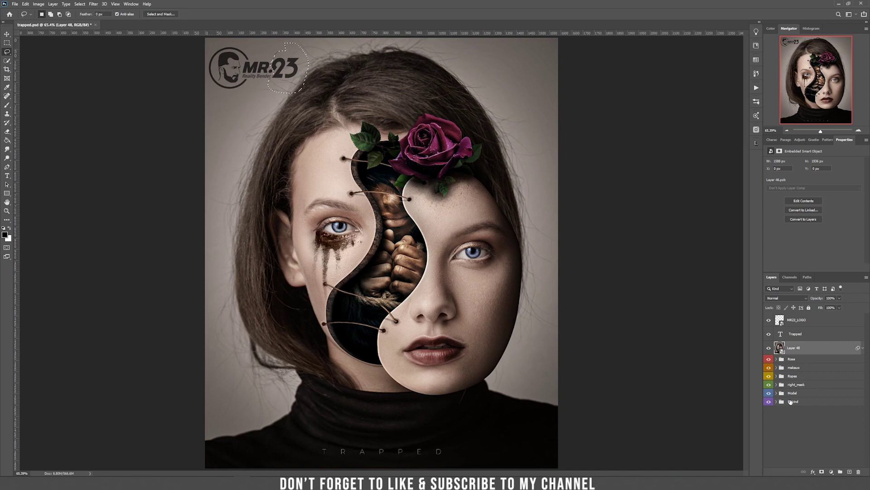
pyautogui.click(806, 321)
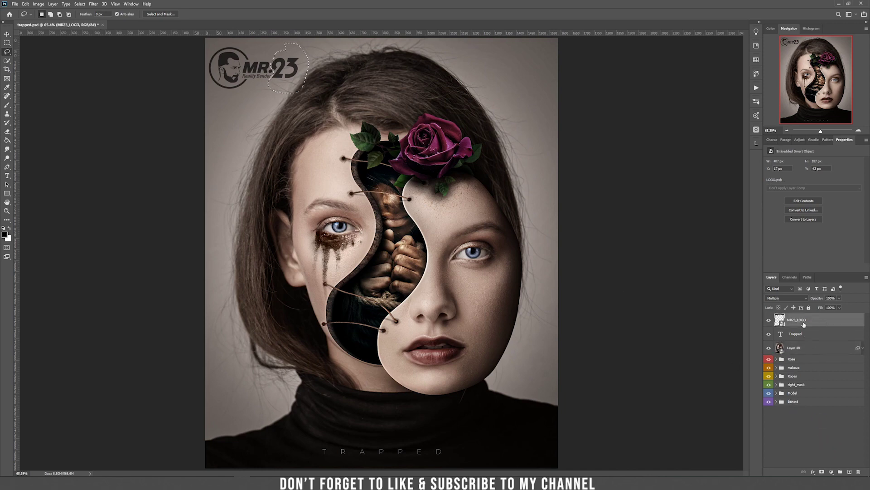
pyautogui.click(822, 471)
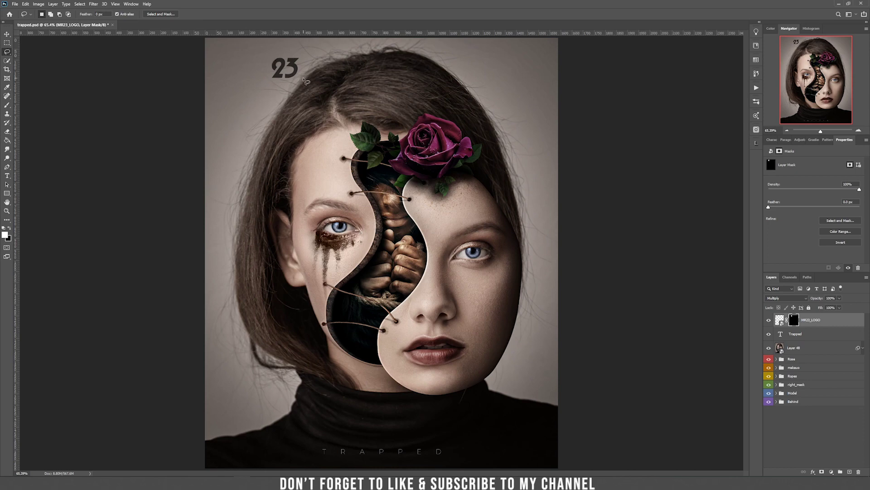
pyautogui.hotkey('ctrl', 'z')
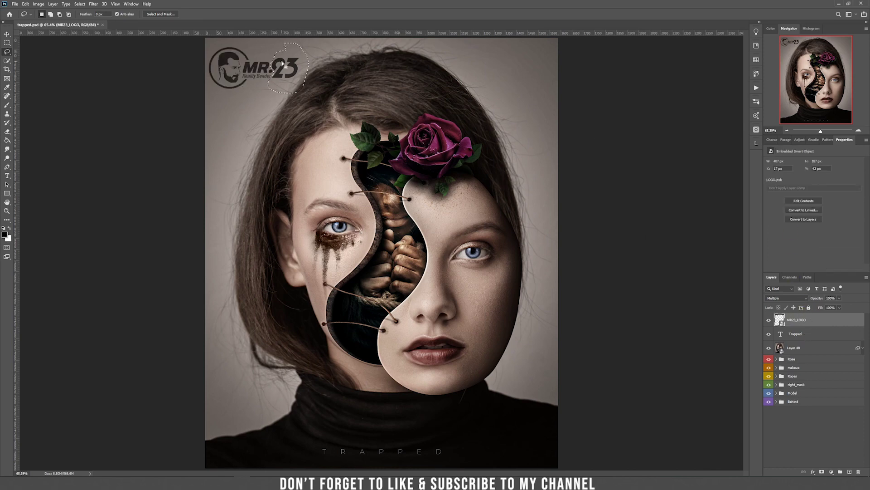
pyautogui.keyDown('alt'); pyautogui.click(822, 472); pyautogui.keyUp('alt')
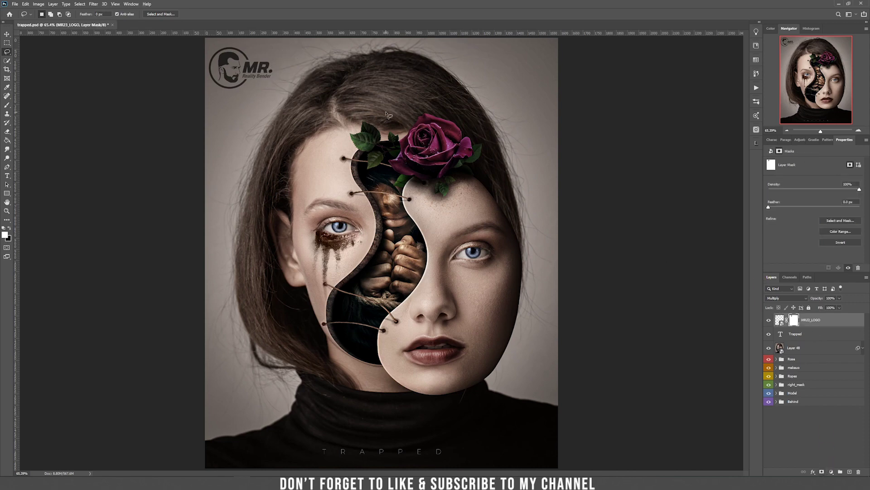
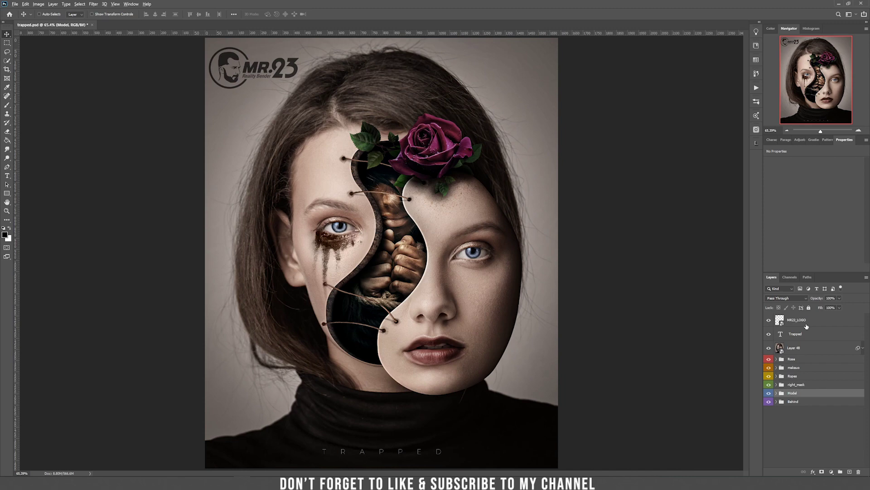
# Step the active layer upward from the Model group through the stack, and jump to the bottommost Behind group.
pyautogui.hotkey('alt', ']')
pyautogui.hotkey('alt', ']')
pyautogui.hotkey('alt', ']')
pyautogui.hotkey('alt', ']')
pyautogui.hotkey('alt', ']')
pyautogui.hotkey('alt', ']')
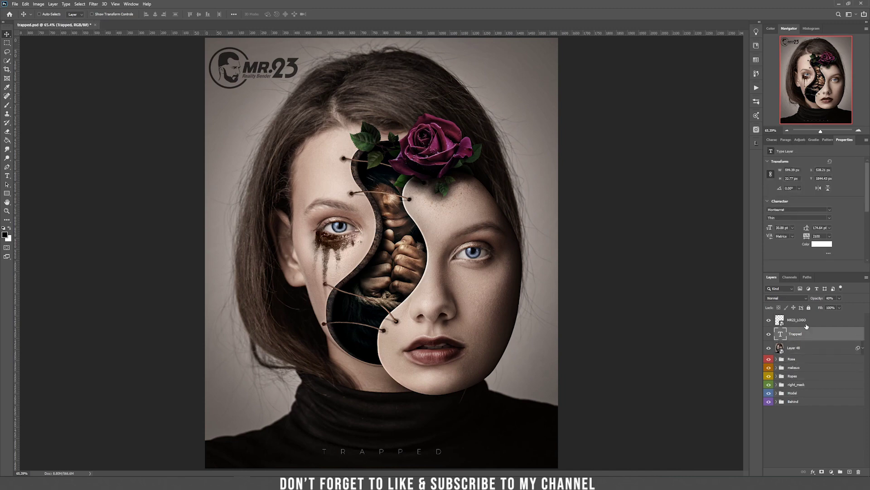
pyautogui.hotkey('alt', ']')
pyautogui.hotkey('alt', ',')
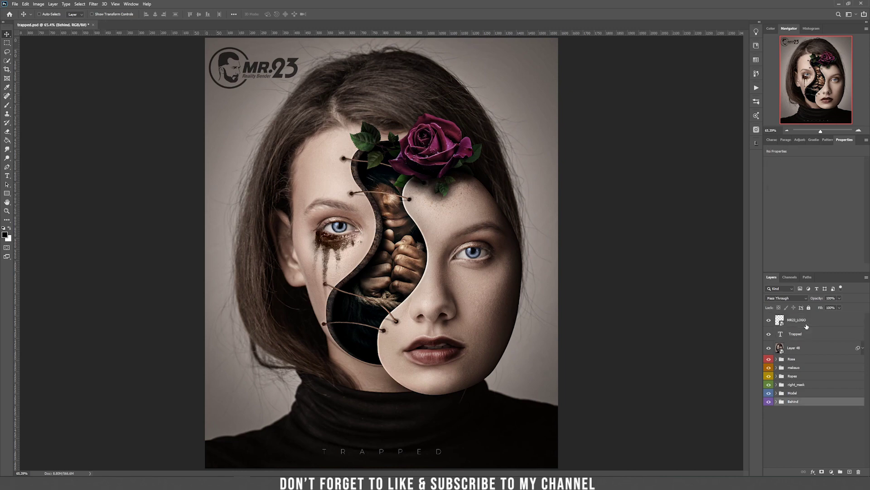
# Step the active layer upward one at a time from the Behind group to MR23_LOGO.
pyautogui.hotkey('alt', ']')
pyautogui.hotkey('alt', ']')
pyautogui.hotkey('alt', ']')
pyautogui.hotkey('alt', ']')
pyautogui.hotkey('alt', ']')
pyautogui.hotkey('alt', ']')
pyautogui.hotkey('alt', ']')
pyautogui.hotkey('alt', ']')
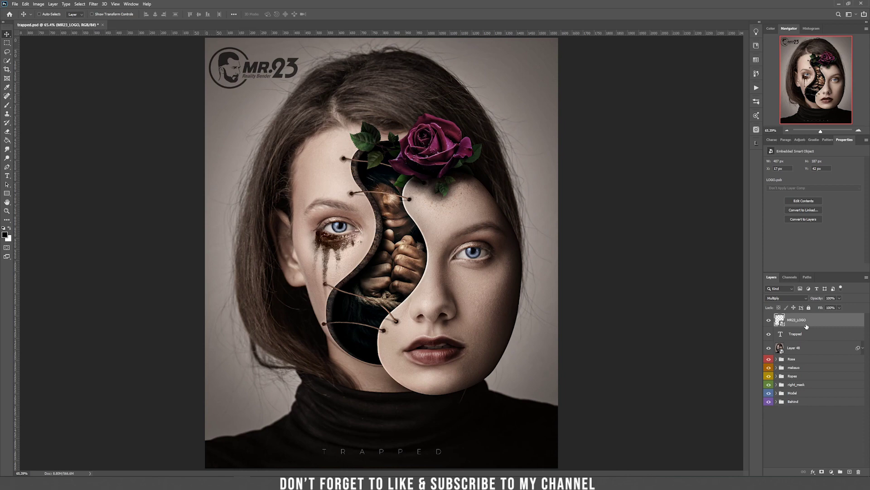
# Step the active layer downward one at a time from MR23_LOGO to the Ropes group.
pyautogui.hotkey('alt', '[')
pyautogui.hotkey('alt', '[')
pyautogui.hotkey('alt', '[')
pyautogui.hotkey('alt', '[')
pyautogui.hotkey('alt', '[')
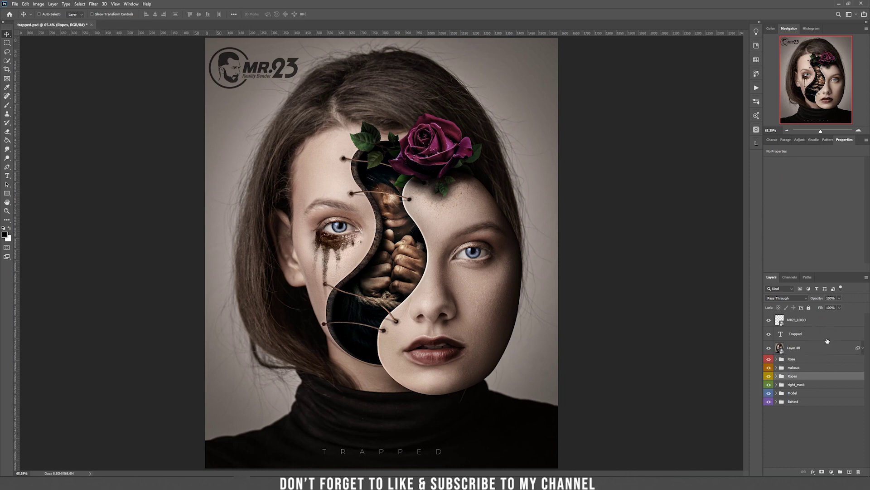
# Expand the Rose group to look through its layers and subgroups, and collapse it again.
pyautogui.click(777, 360)
pyautogui.scroll(-1, 788, 370)
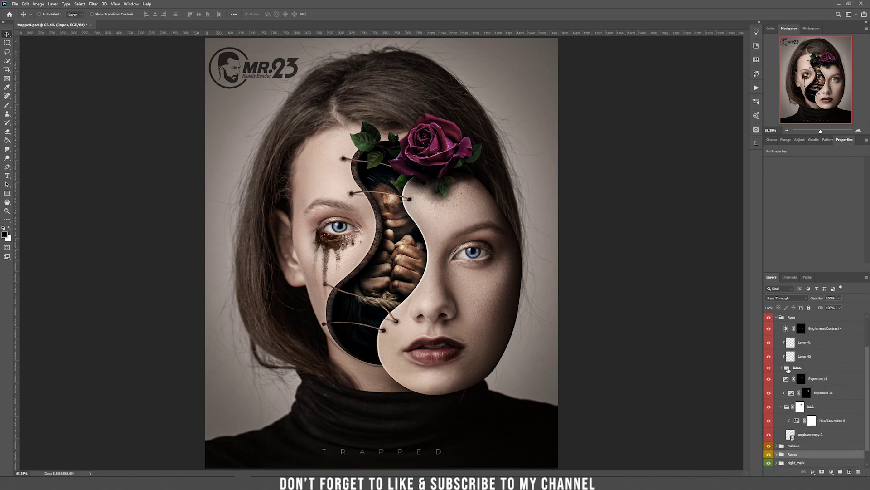
pyautogui.scroll(1, 788, 370)
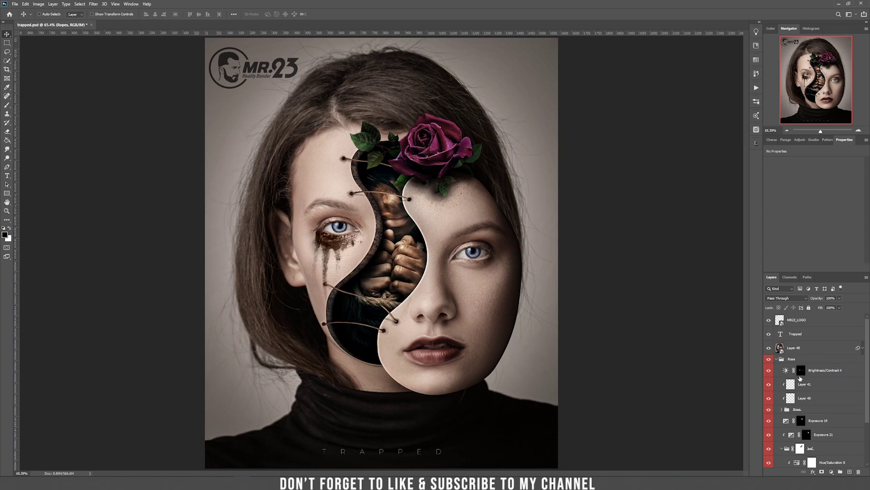
pyautogui.click(777, 360)
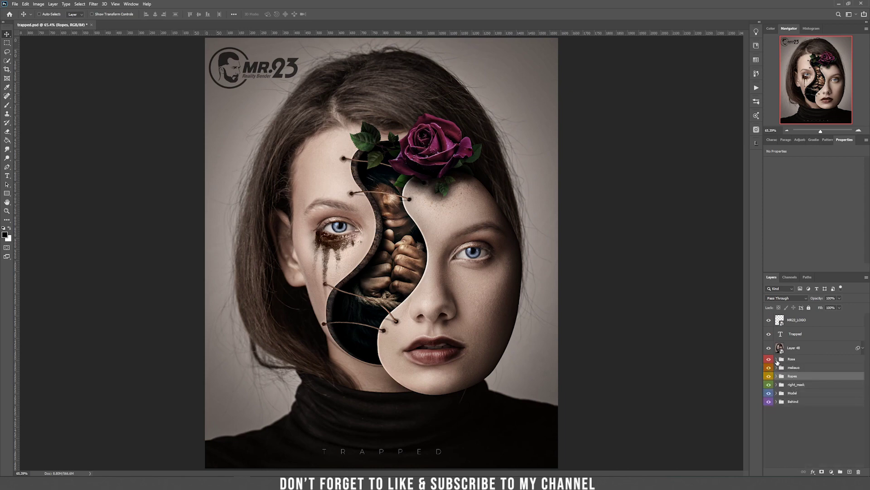
# Expand the Rose group and step the active layer downward one at a time from MR23_LOGO to Brightness/Contrast 4.
pyautogui.click(777, 359)
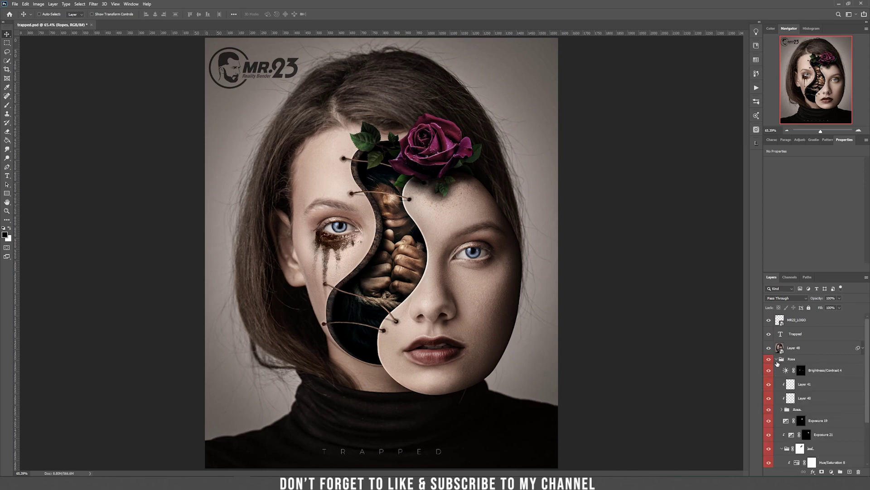
pyautogui.click(816, 325)
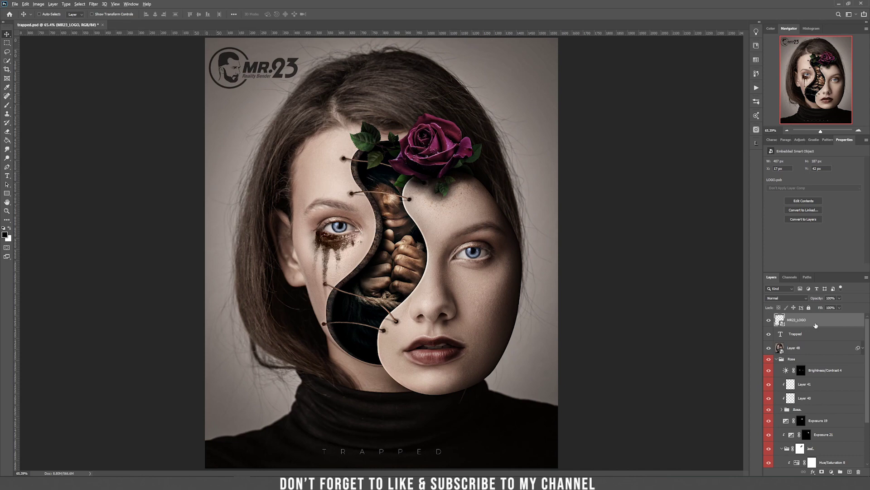
pyautogui.hotkey('alt', '[')
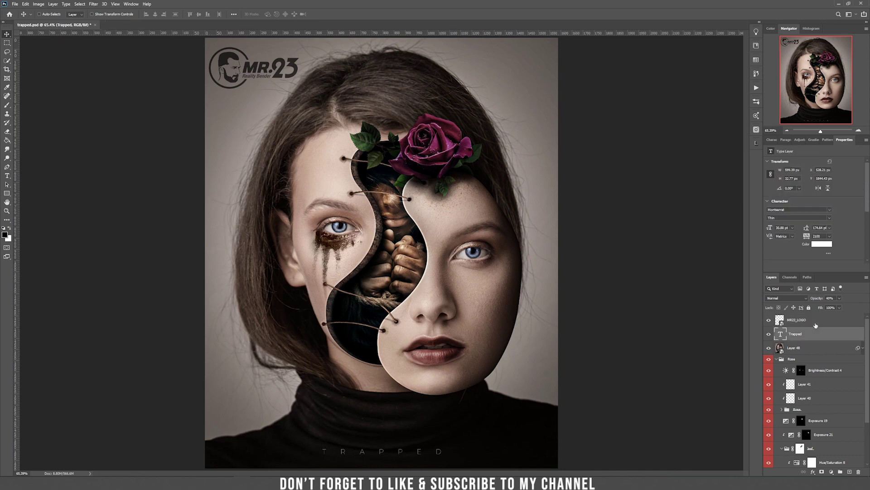
pyautogui.hotkey('alt', '[')
pyautogui.hotkey('alt', '[')
pyautogui.hotkey('alt', '[')
pyautogui.hotkey('alt', '[')
pyautogui.hotkey('alt', '[')
pyautogui.hotkey('alt', '[')
pyautogui.hotkey('alt', '[')
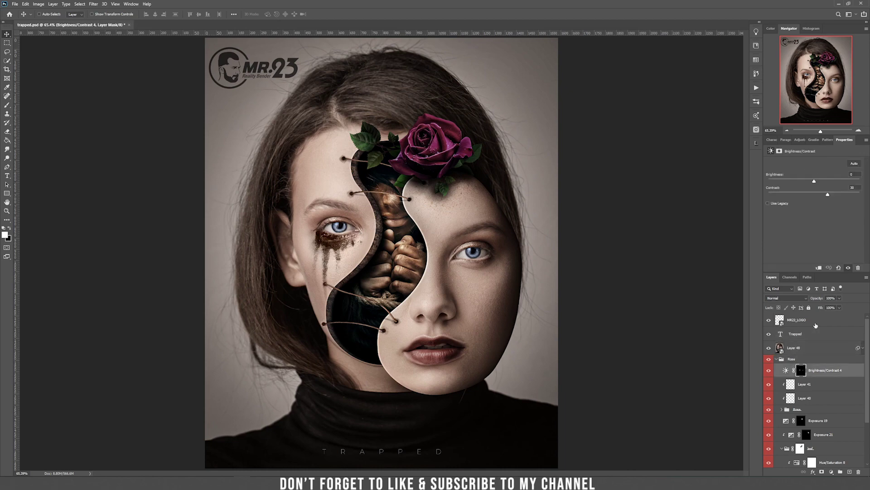
# Step the active layer downward from Brightness/Contrast 4 through the Rose group's layers to the right_mask group, and collapse the Rose group.
pyautogui.hotkey('alt', '[')
pyautogui.hotkey('alt', '[')
pyautogui.hotkey('alt', '[')
pyautogui.hotkey('alt', '[')
pyautogui.hotkey('alt', '[')
pyautogui.hotkey('alt', '[')
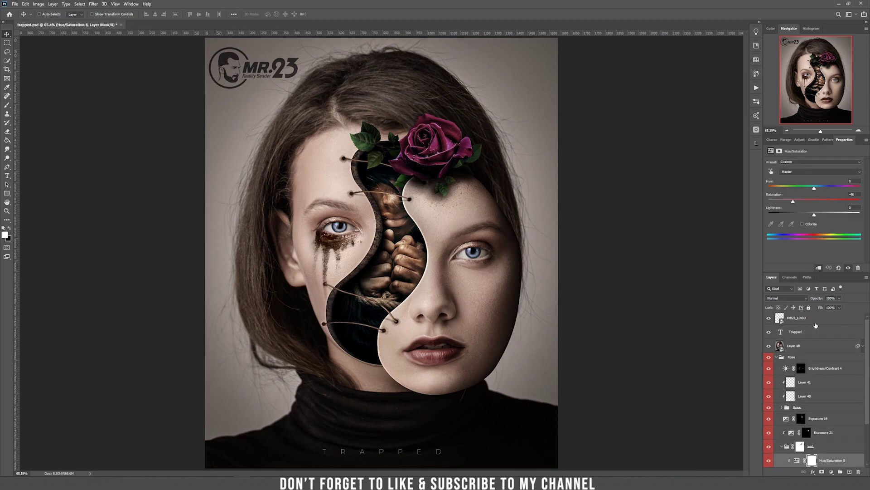
pyautogui.hotkey('alt', '[')
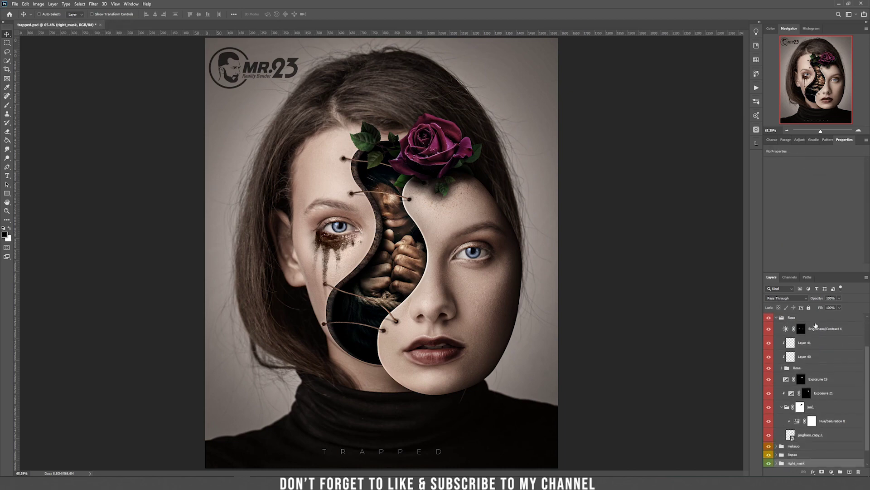
pyautogui.click(777, 318)
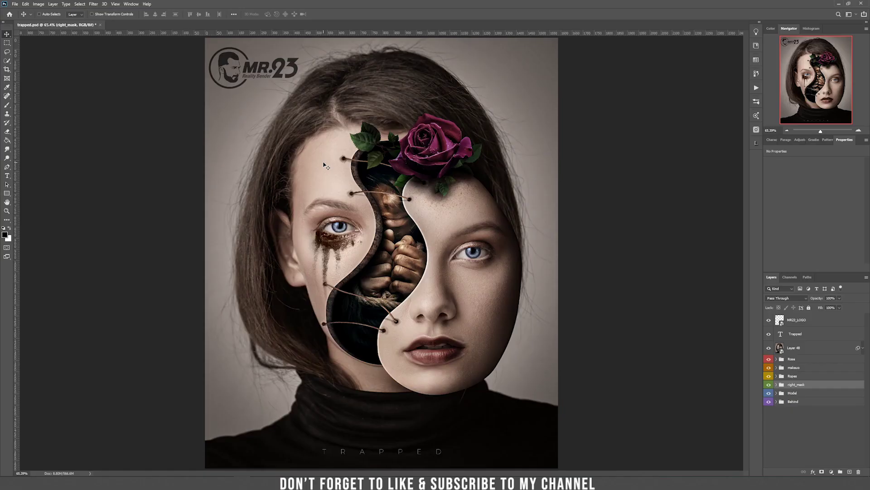
# Draw a closed curved path with the Pen tool around the blue eye on the right half of the face.
pyautogui.press('p')
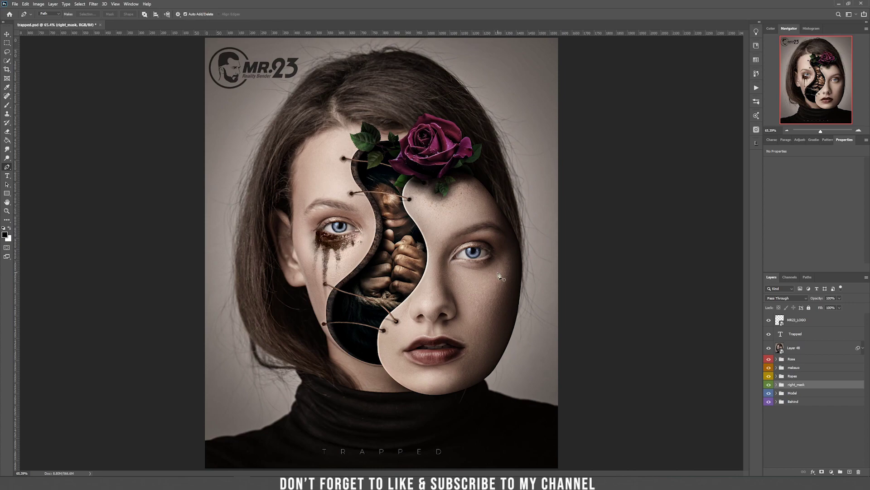
pyautogui.scroll(8, 499, 274)
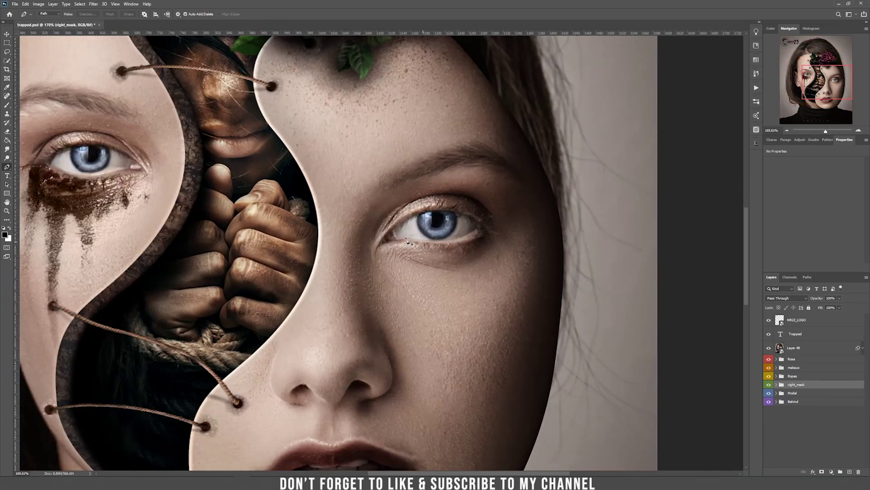
pyautogui.click(378, 242)
pyautogui.moveTo(410, 212); pyautogui.dragTo(392, 243)
pyautogui.click(488, 227)
pyautogui.click(379, 242)
# Convert the eye path's smooth anchor points on the upper and lower lids to corner points, making its segments straight.
pyautogui.scroll(5, 418, 226)
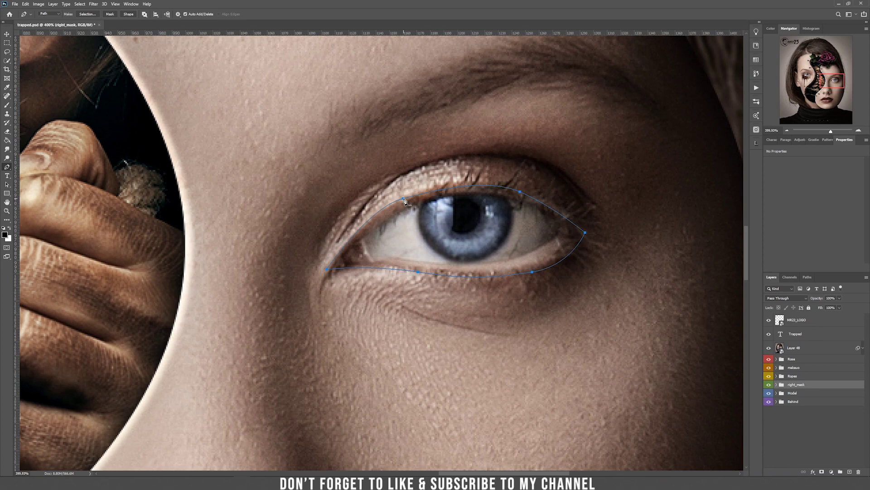
pyautogui.keyDown('alt'); pyautogui.click(520, 193); pyautogui.keyUp('alt')
pyautogui.keyDown('alt'); pyautogui.click(532, 272); pyautogui.keyUp('alt')
pyautogui.keyDown('alt'); pyautogui.click(418, 272); pyautogui.keyUp('alt')
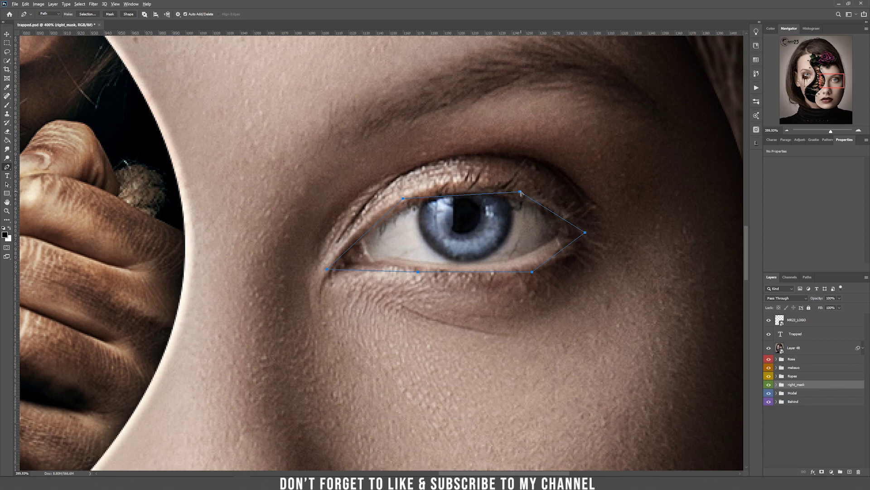
# Pull direction handles out of the eye path's anchor points to curve its segments along the upper and lower eyelids.
pyautogui.moveTo(520, 193); pyautogui.dragTo(566, 207)
pyautogui.moveTo(585, 233)
pyautogui.mouseDown()
pyautogui.moveTo(576, 260)
pyautogui.moveTo(582, 240)
pyautogui.mouseUp()
pyautogui.moveTo(532, 272); pyautogui.dragTo(505, 294)
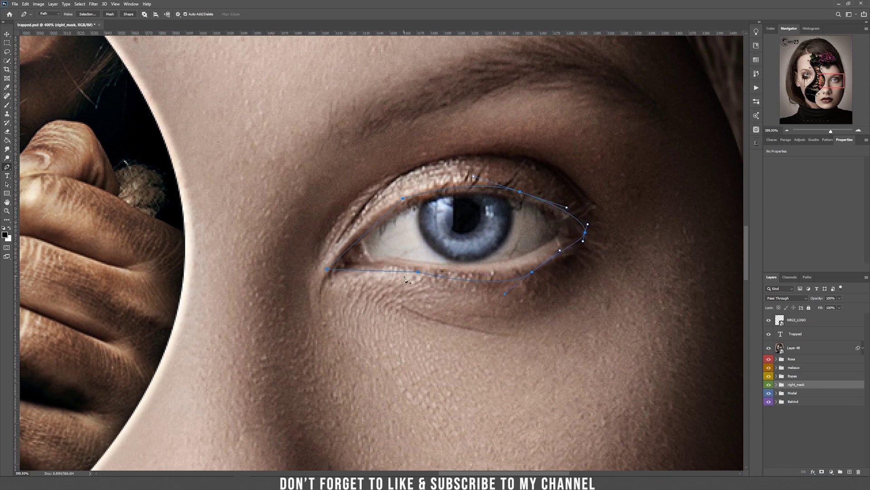
pyautogui.moveTo(421, 273); pyautogui.dragTo(385, 267)
pyautogui.moveTo(403, 199); pyautogui.dragTo(441, 184)
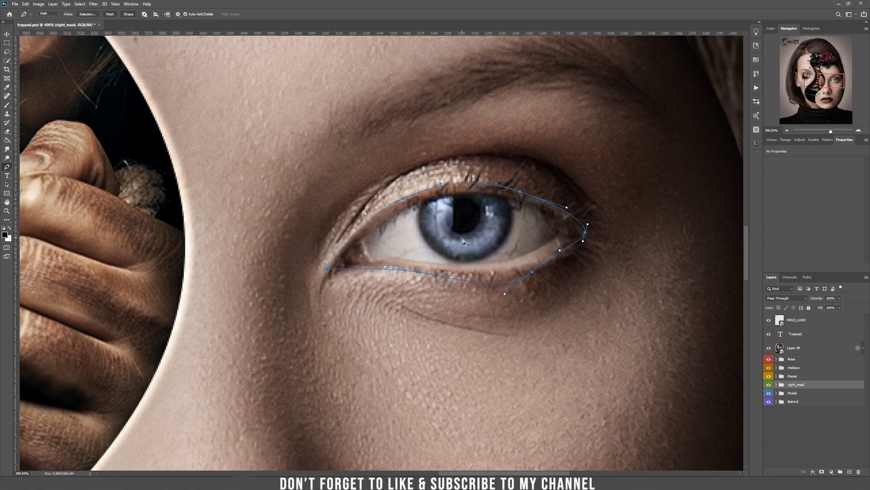